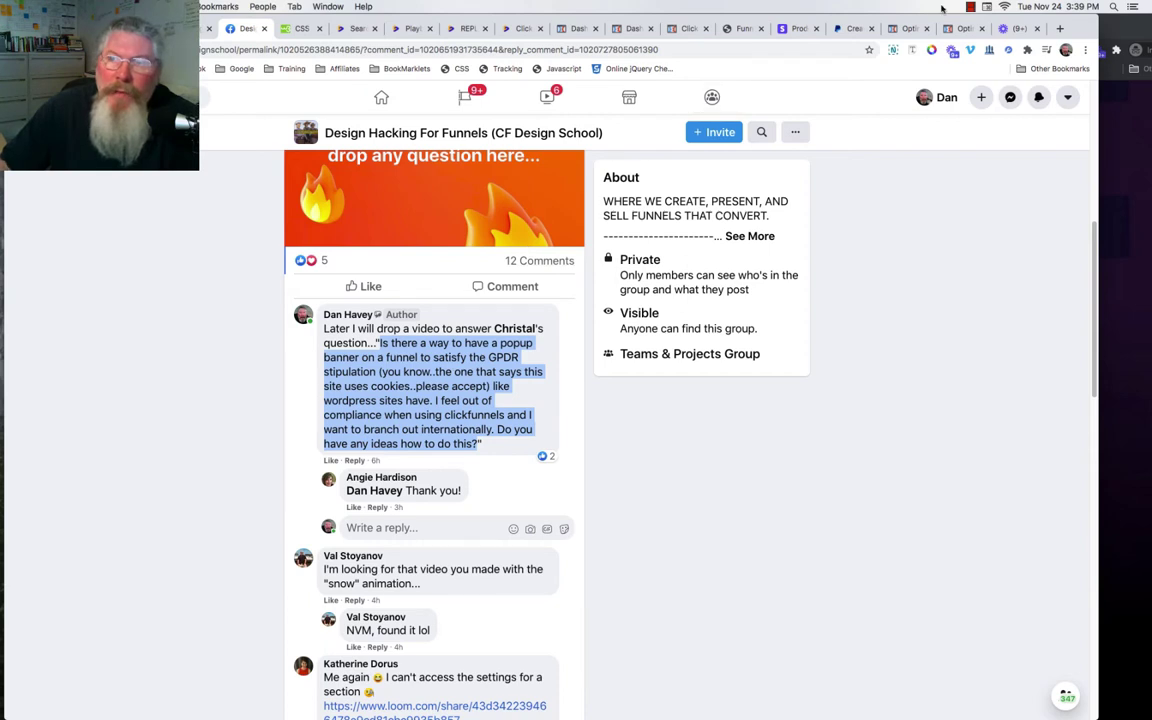
Open the sticky-footer page preview and test that the footer stays fixed during scrolling and can be dismissed with its middle sign-up button.
{"action": "left_click", "coordinate": [958, 30]}
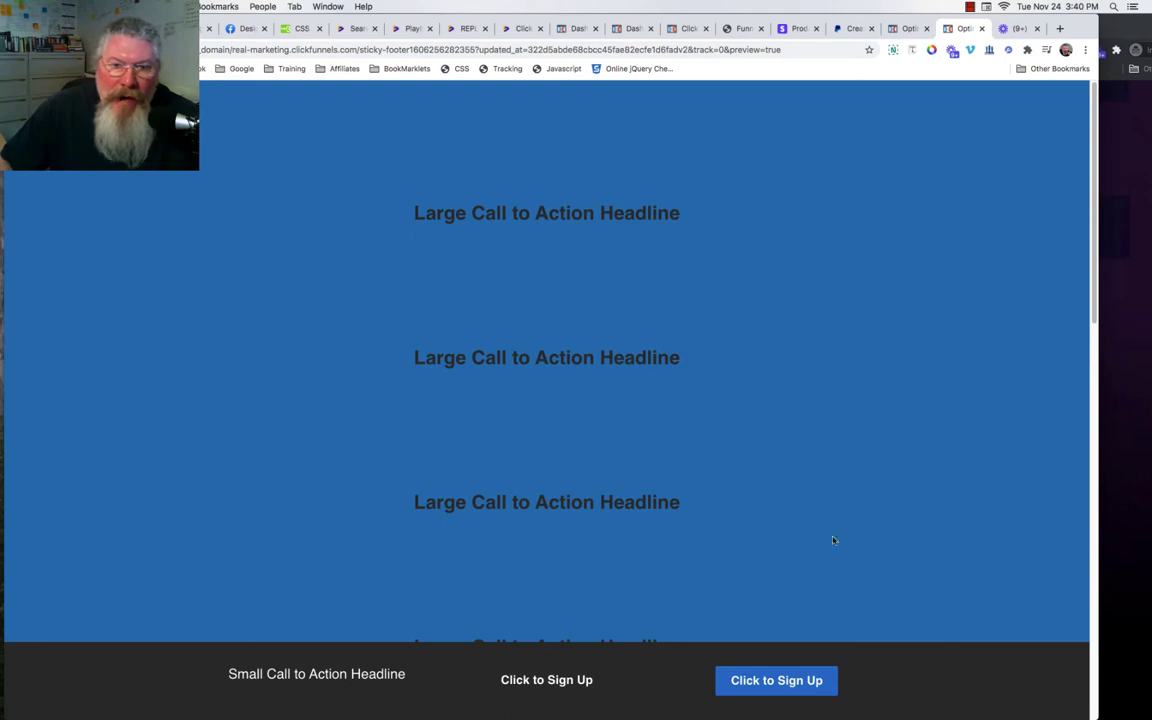
{"action": "scroll", "coordinate": [751, 337], "scroll_direction": "down", "scroll_amount": 3}
{"action": "scroll", "coordinate": [751, 339], "scroll_direction": "up", "scroll_amount": 2}
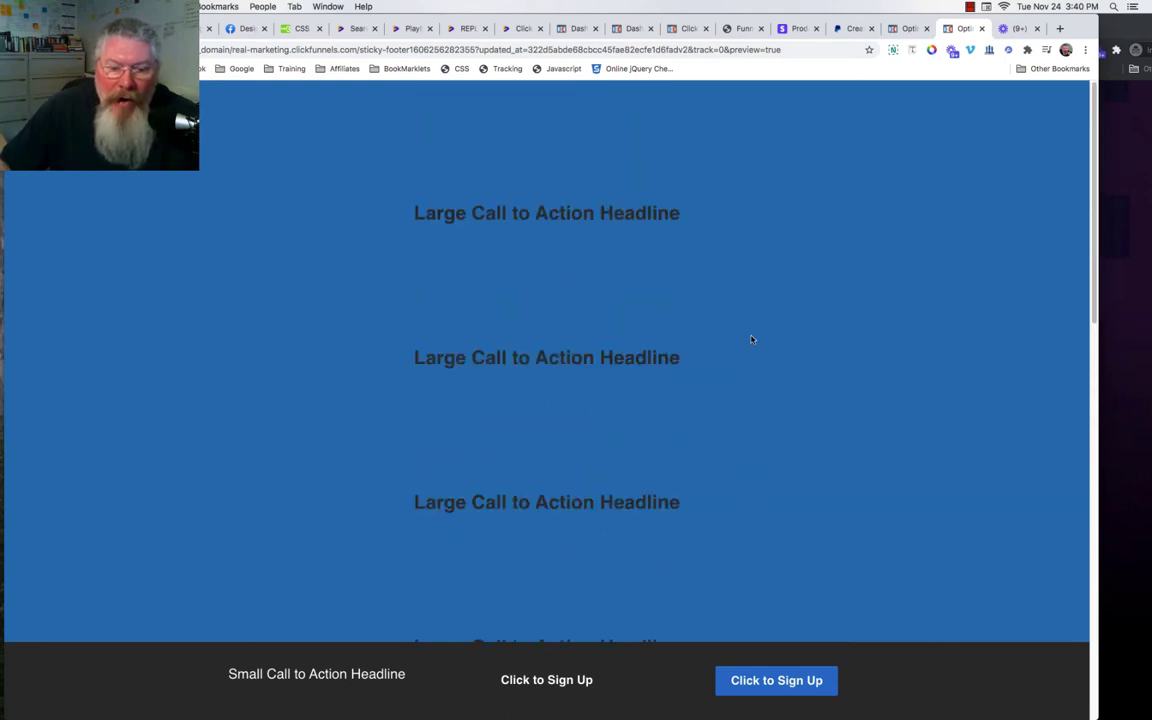
{"action": "scroll", "coordinate": [751, 339], "scroll_direction": "down", "scroll_amount": 9}
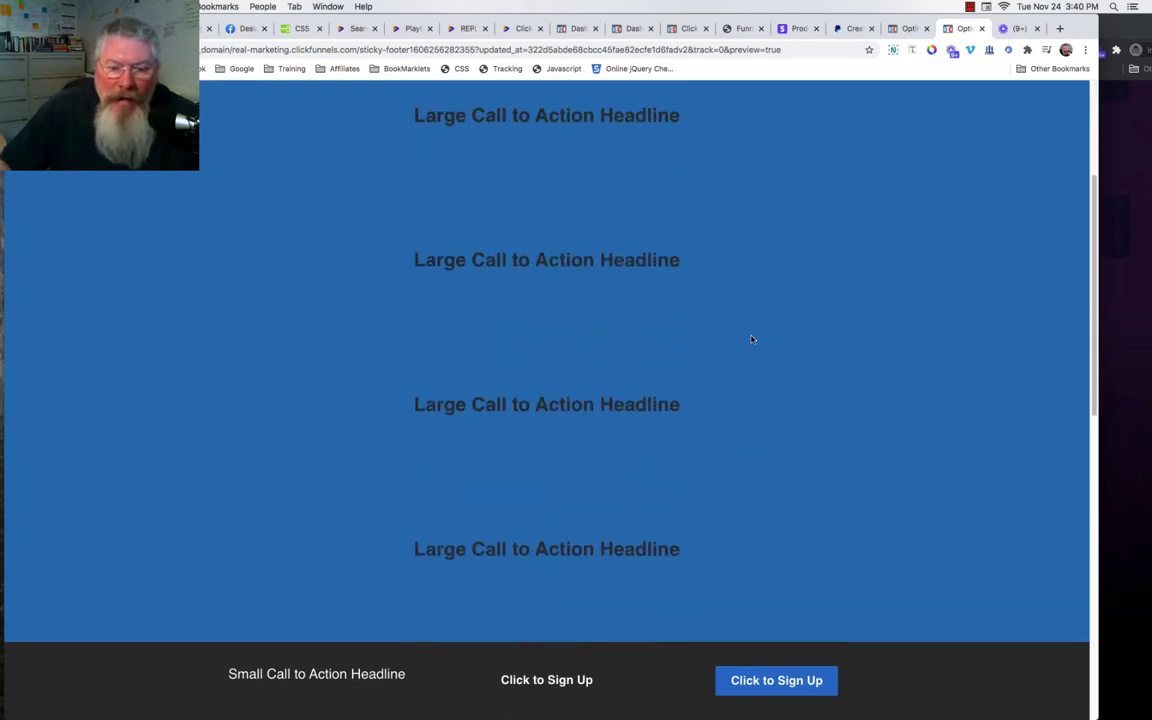
{"action": "left_click", "coordinate": [558, 680]}
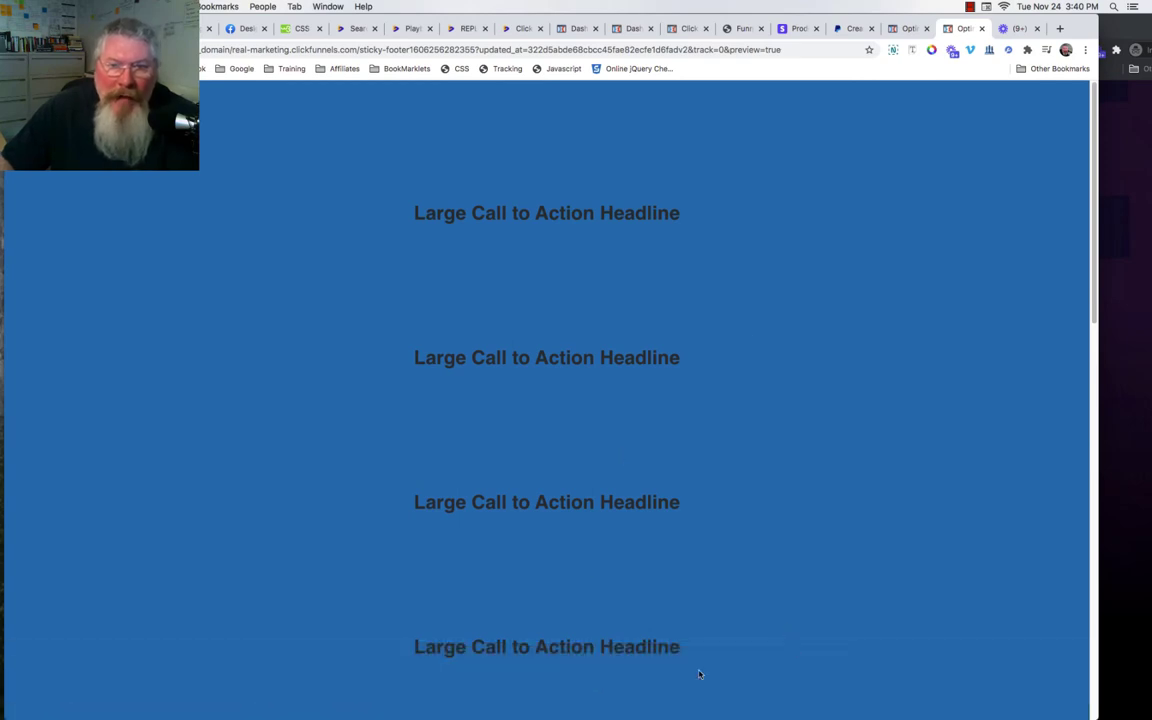
Switch to the page editor and review the page's sections, including the GDPR Footer section.
{"action": "left_click", "coordinate": [903, 31]}
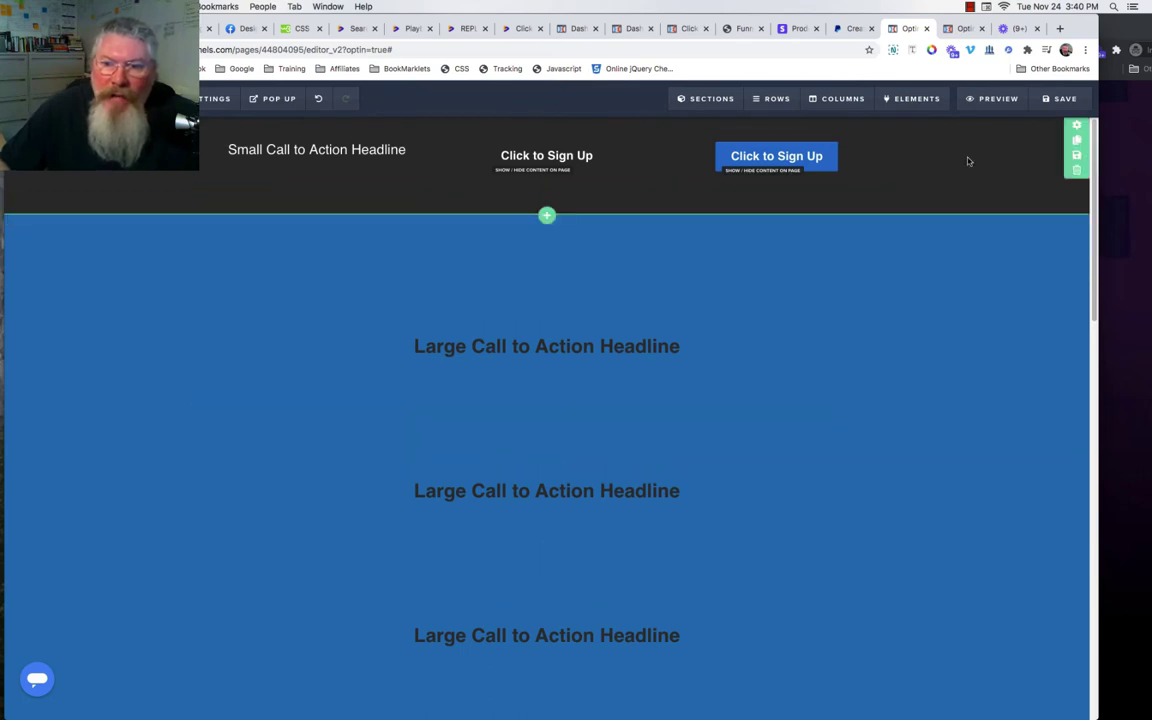
{"action": "mouse_move", "coordinate": [705, 98]}
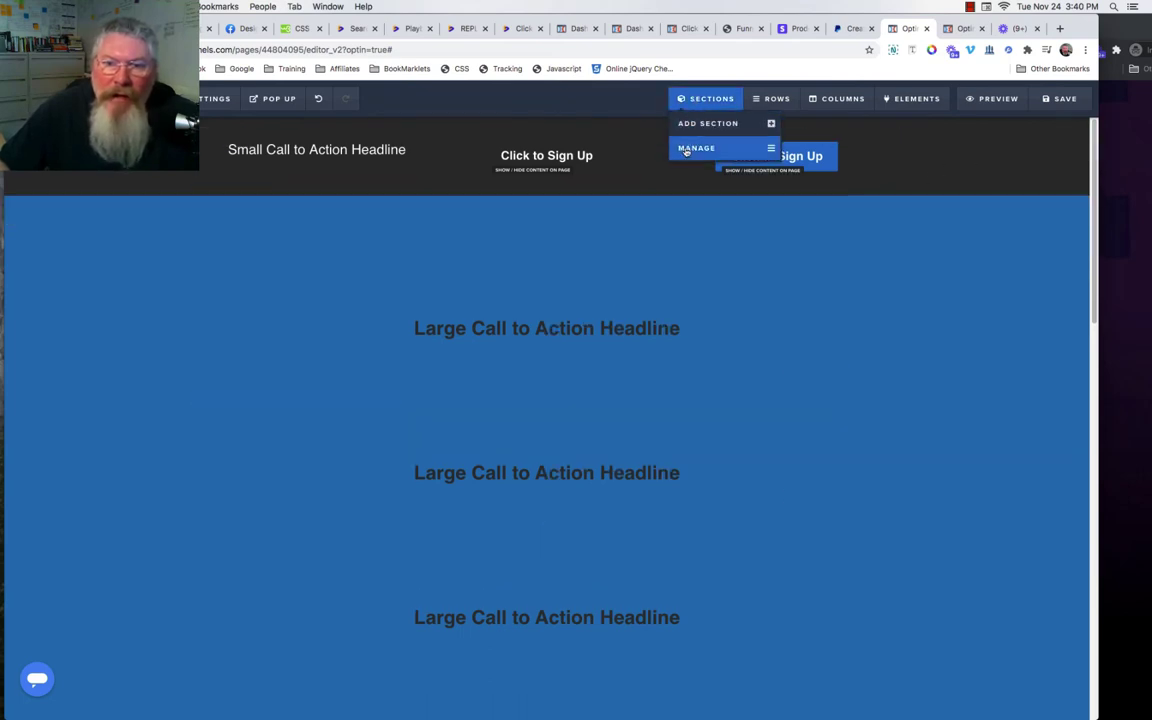
{"action": "left_click", "coordinate": [686, 150]}
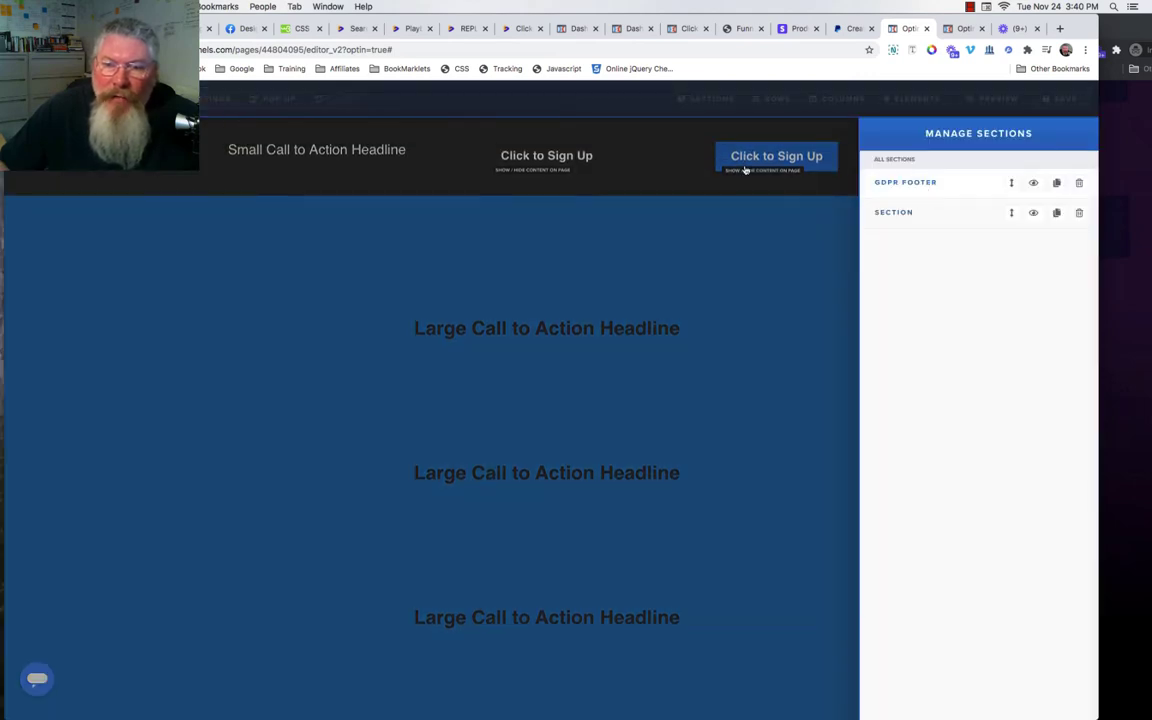
{"action": "left_click", "coordinate": [892, 215]}
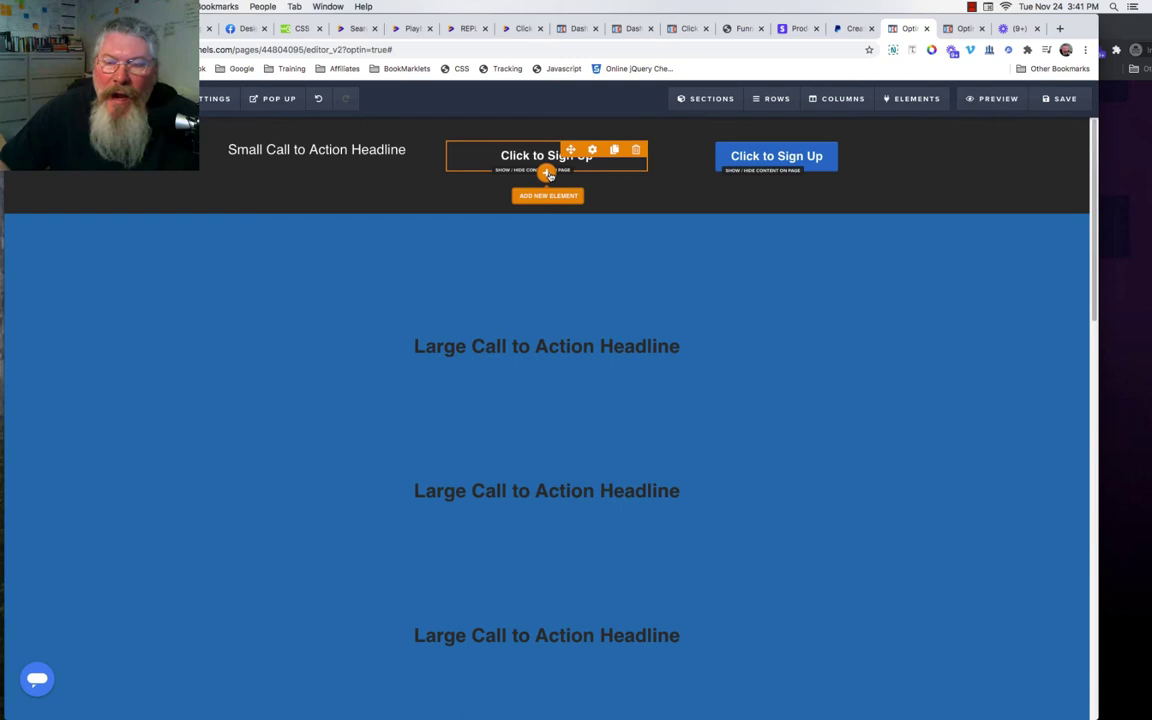
Add a button element below the middle sign-up button in the footer and apply the Flat Button theme to it.
{"action": "left_click", "coordinate": [548, 175]}
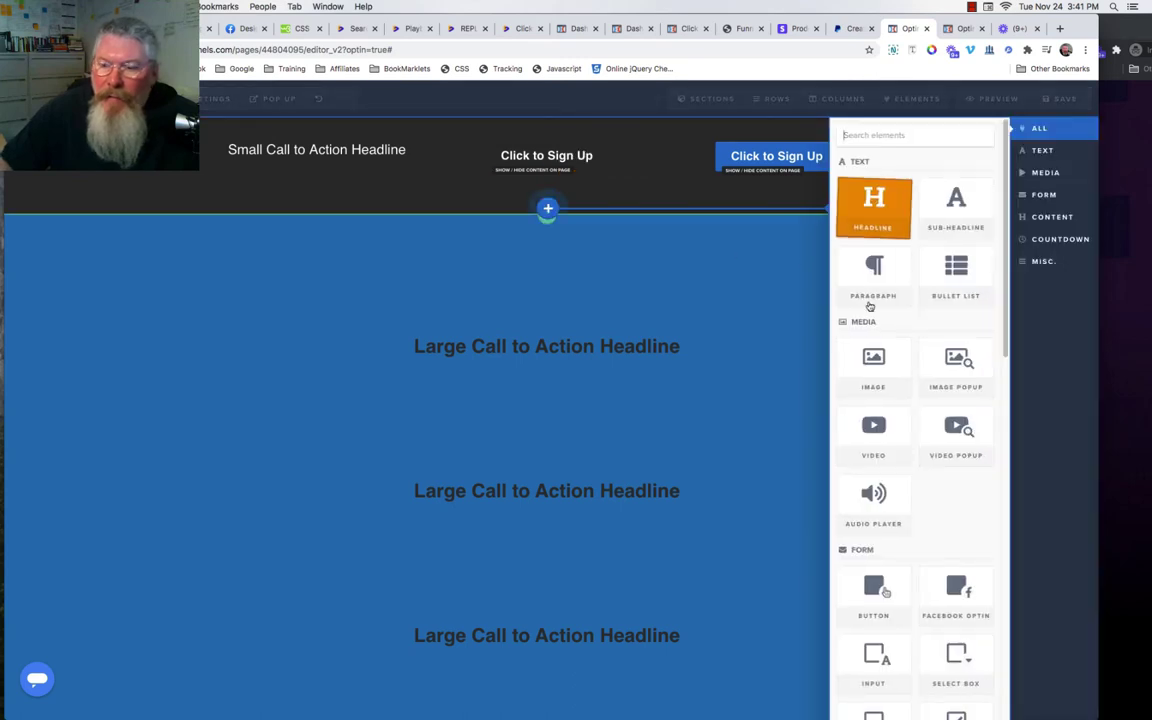
{"action": "left_click", "coordinate": [874, 590]}
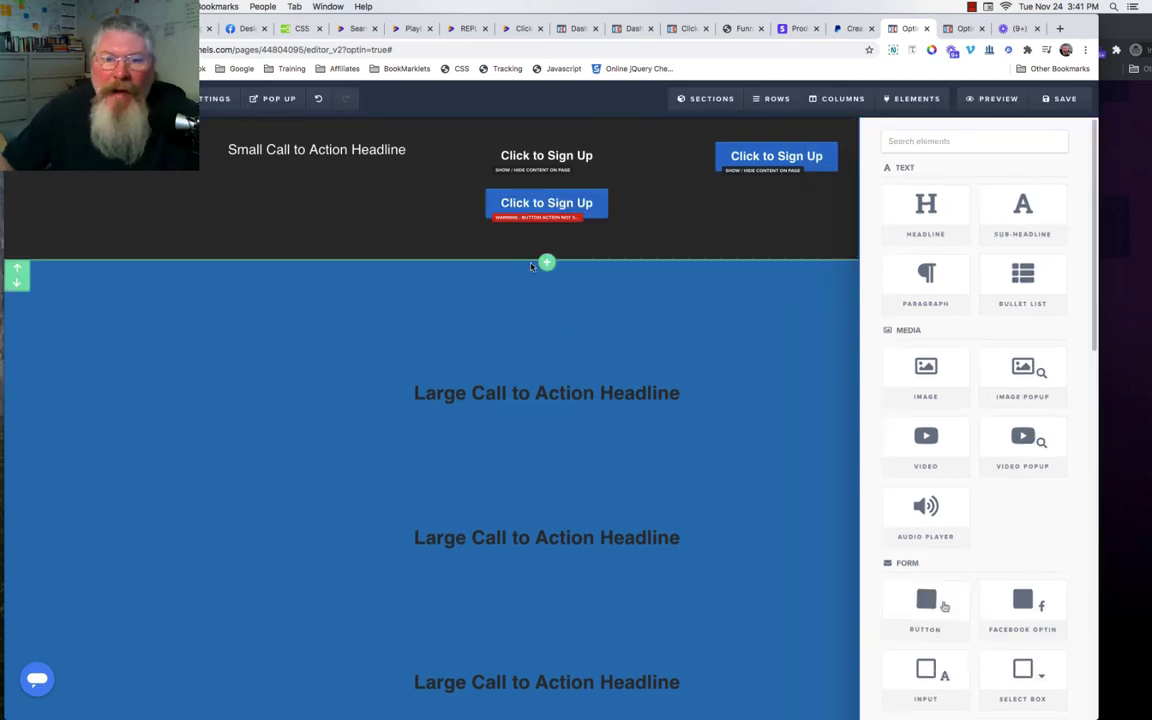
{"action": "left_click", "coordinate": [550, 203]}
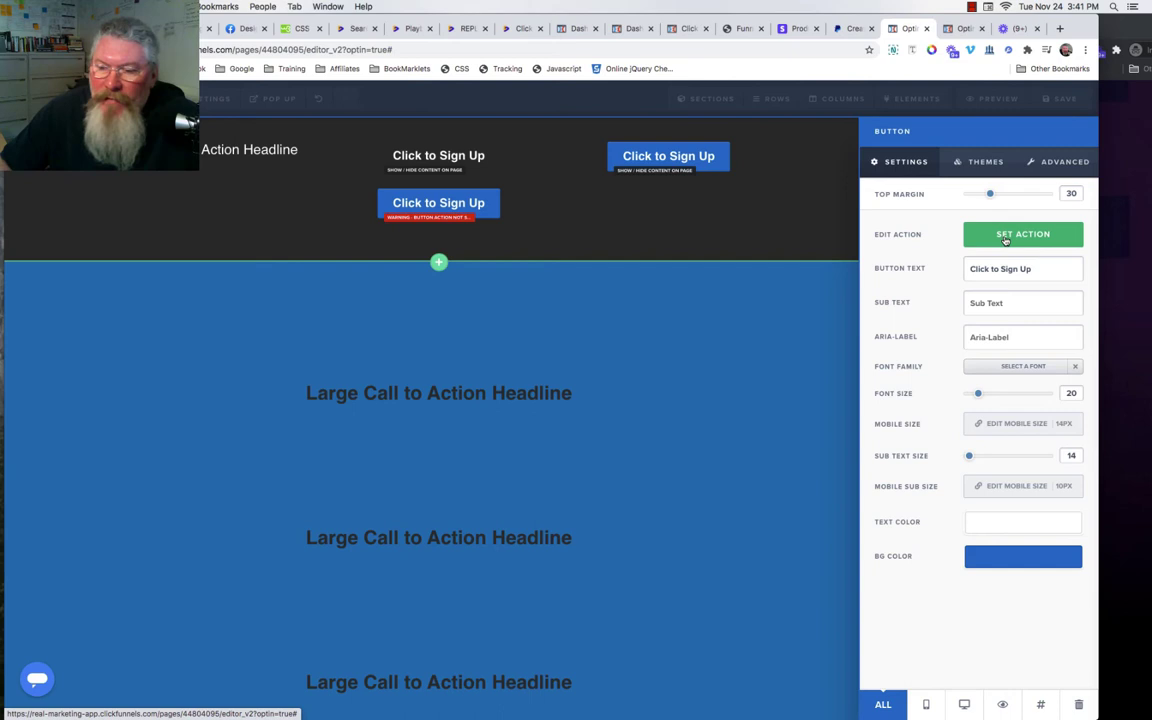
{"action": "left_click", "coordinate": [984, 163]}
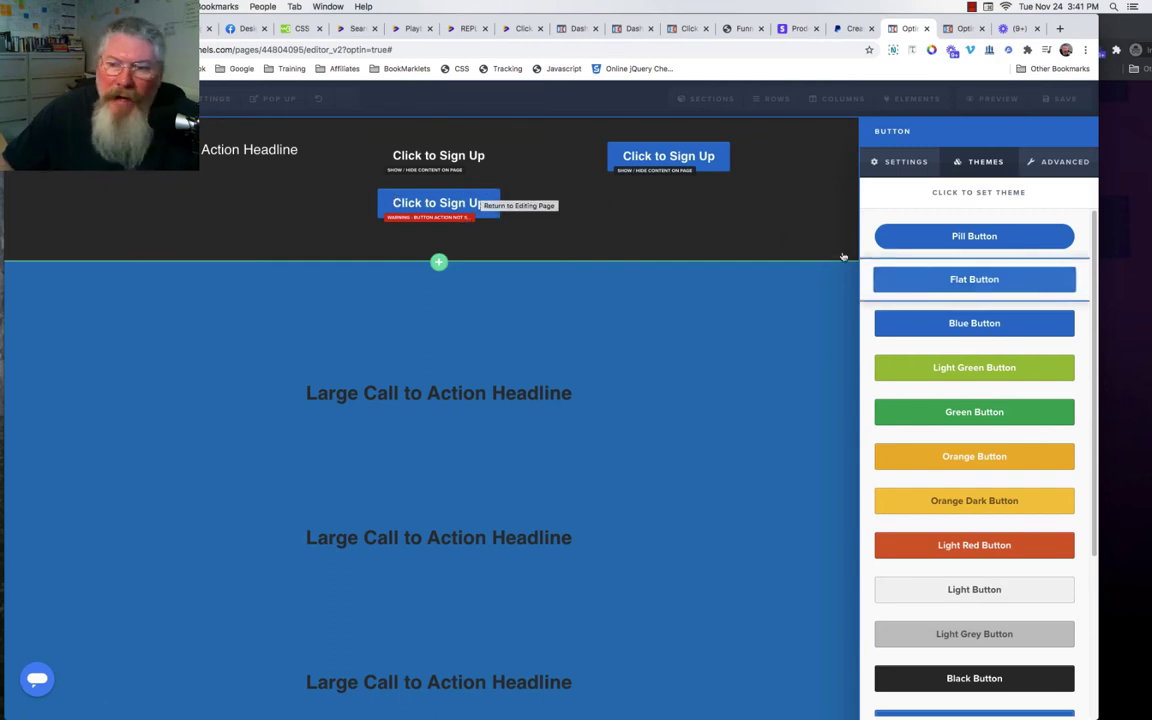
{"action": "left_click", "coordinate": [961, 281]}
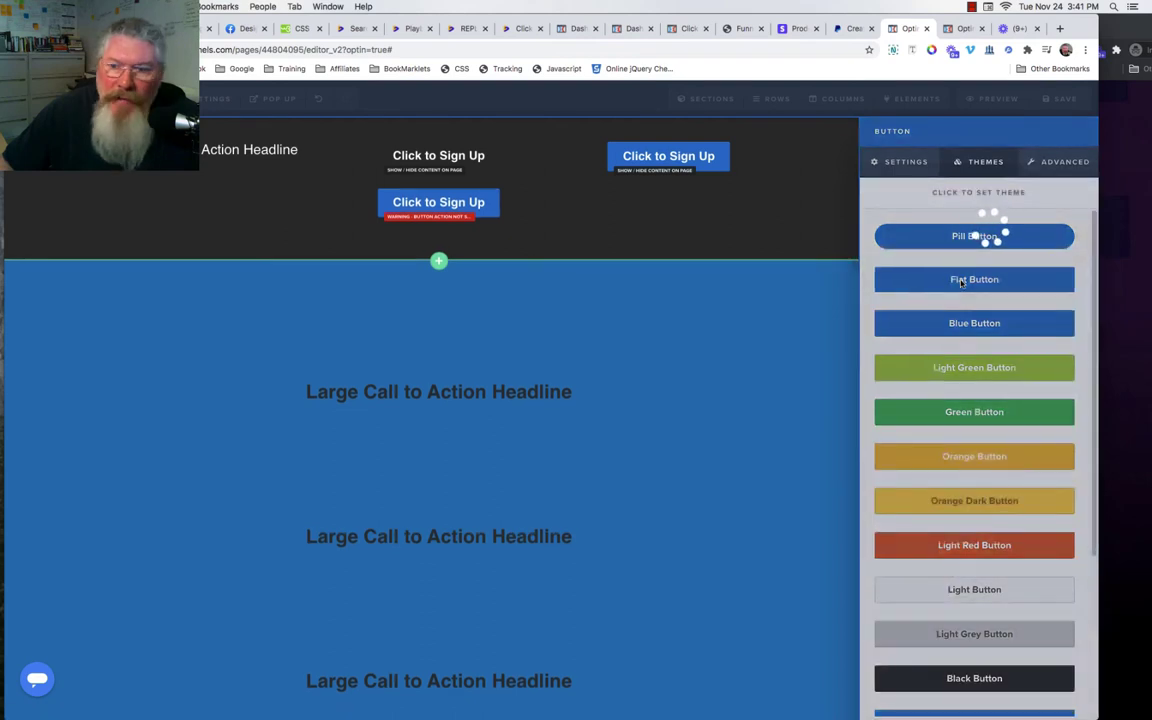
Set the new button's background color to dark grey #2d2d2d to match the footer.
{"action": "left_click", "coordinate": [900, 162]}
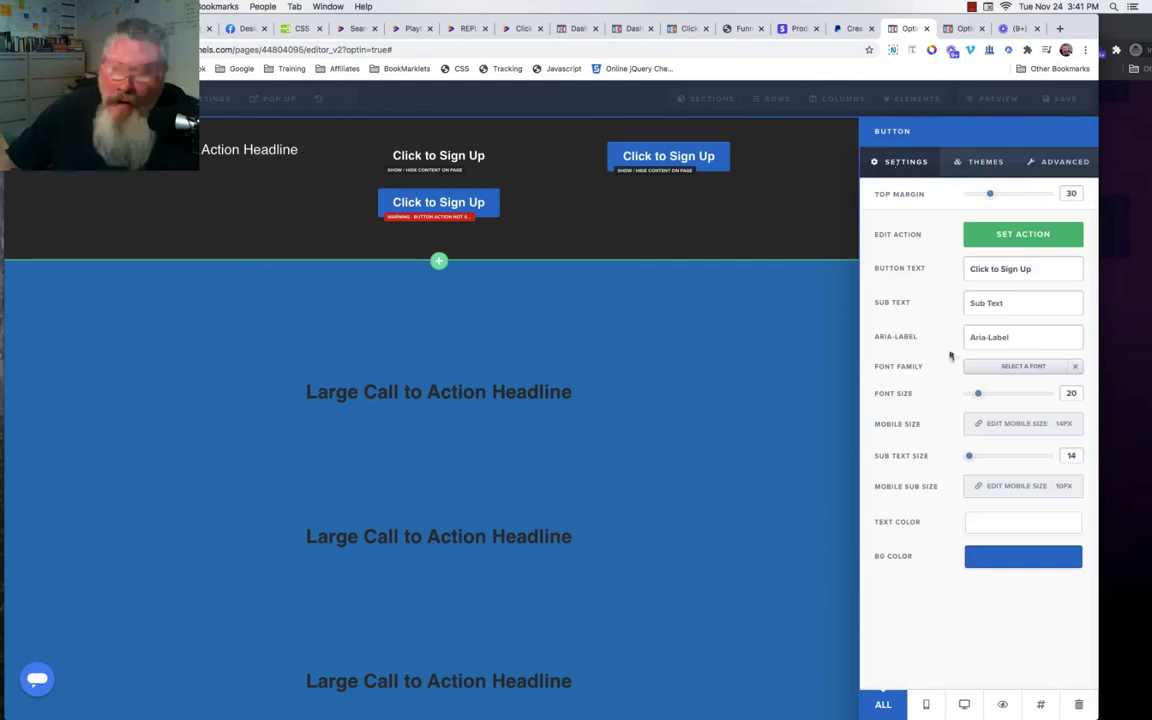
{"action": "left_click", "coordinate": [1018, 557]}
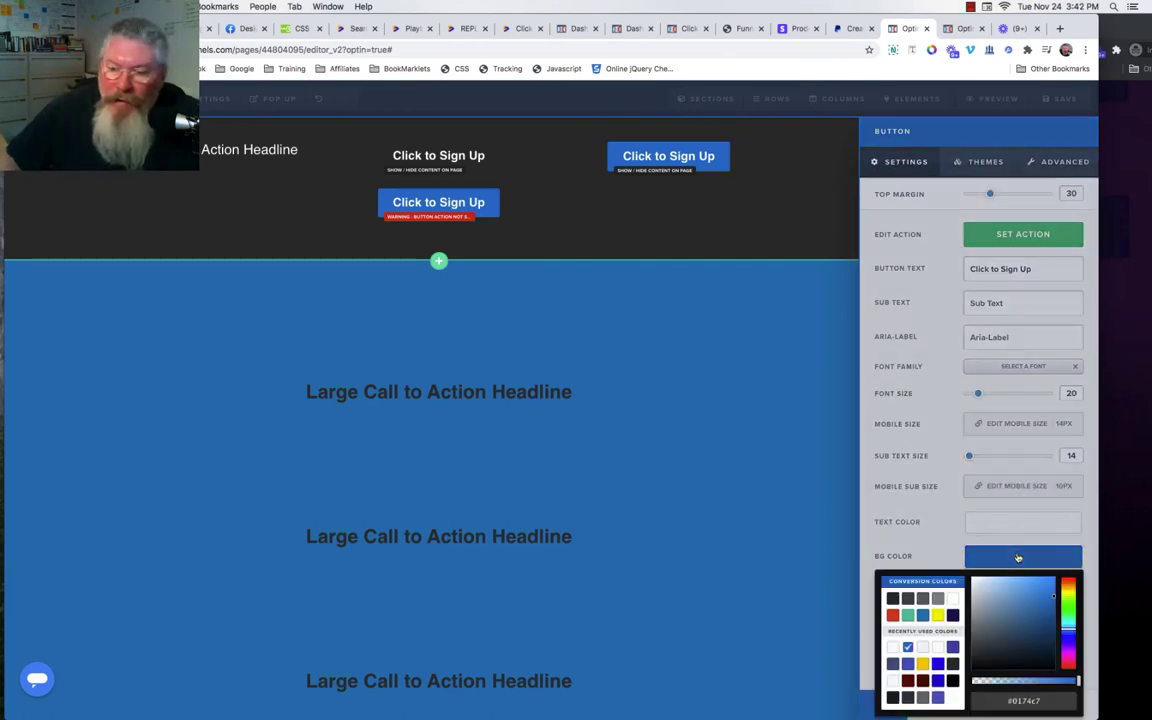
{"action": "left_click", "coordinate": [892, 598]}
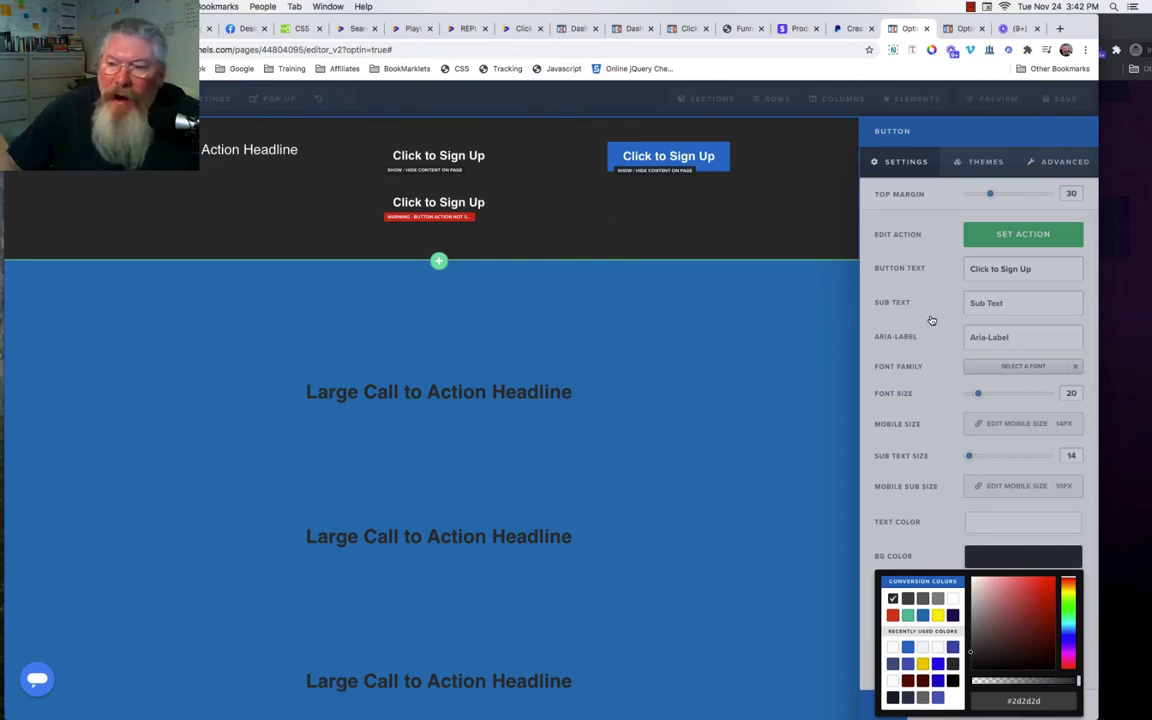
{"action": "left_click", "coordinate": [972, 270]}
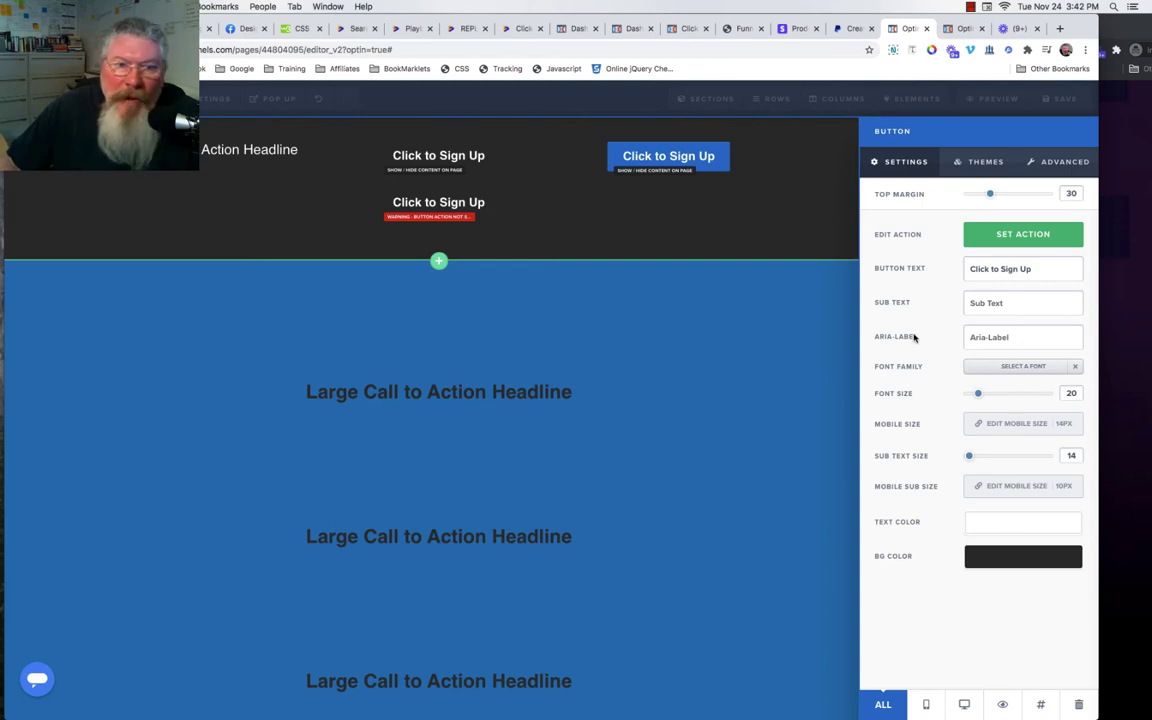
Set the new button's action to Show / Hide and make it hide the GDPR Footer section.
{"action": "left_click", "coordinate": [1021, 236]}
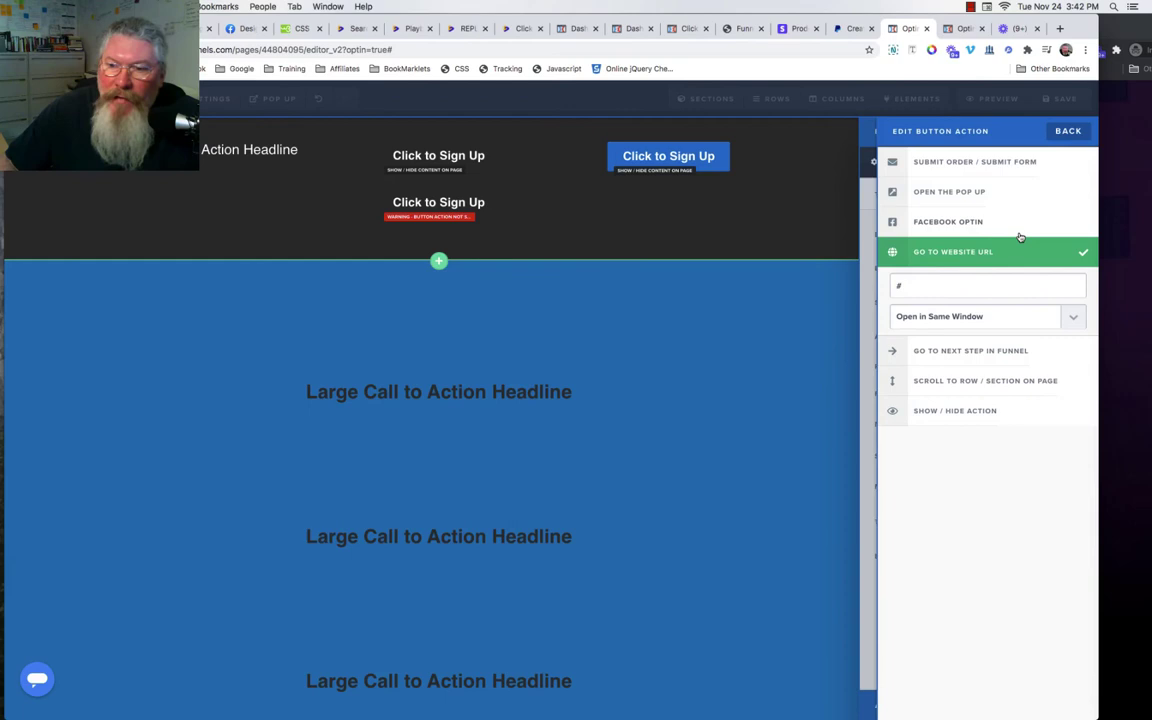
{"action": "left_click", "coordinate": [944, 411]}
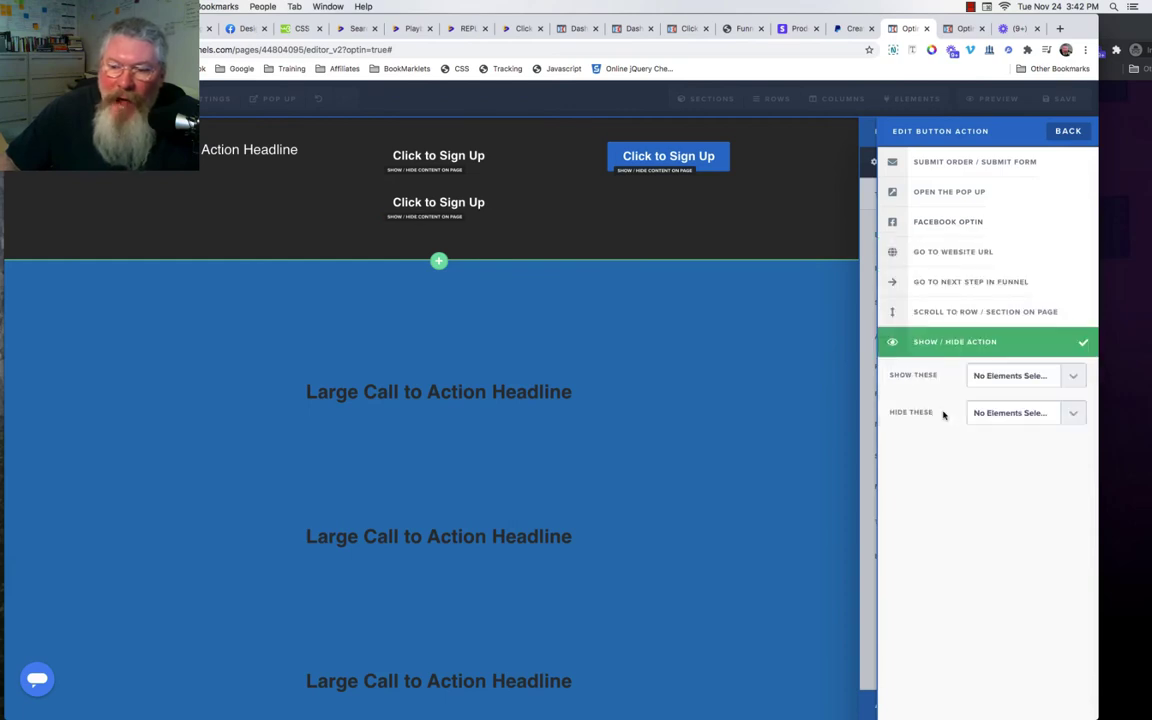
{"action": "left_click", "coordinate": [998, 415]}
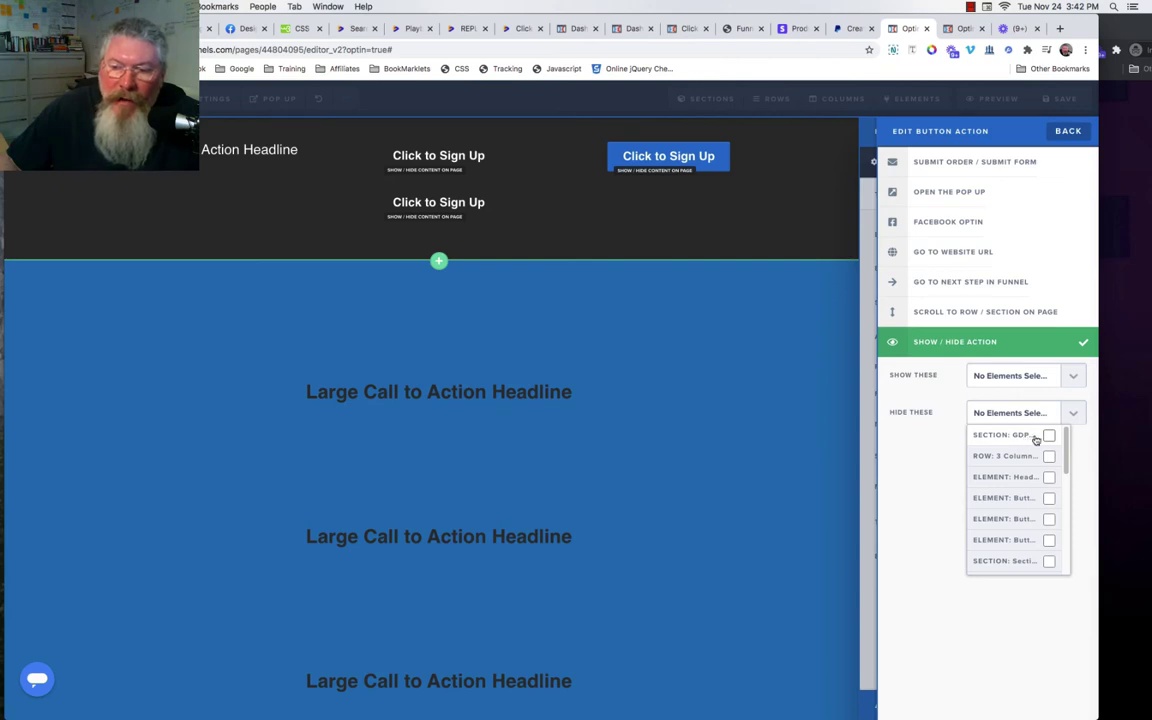
{"action": "left_click", "coordinate": [1049, 436]}
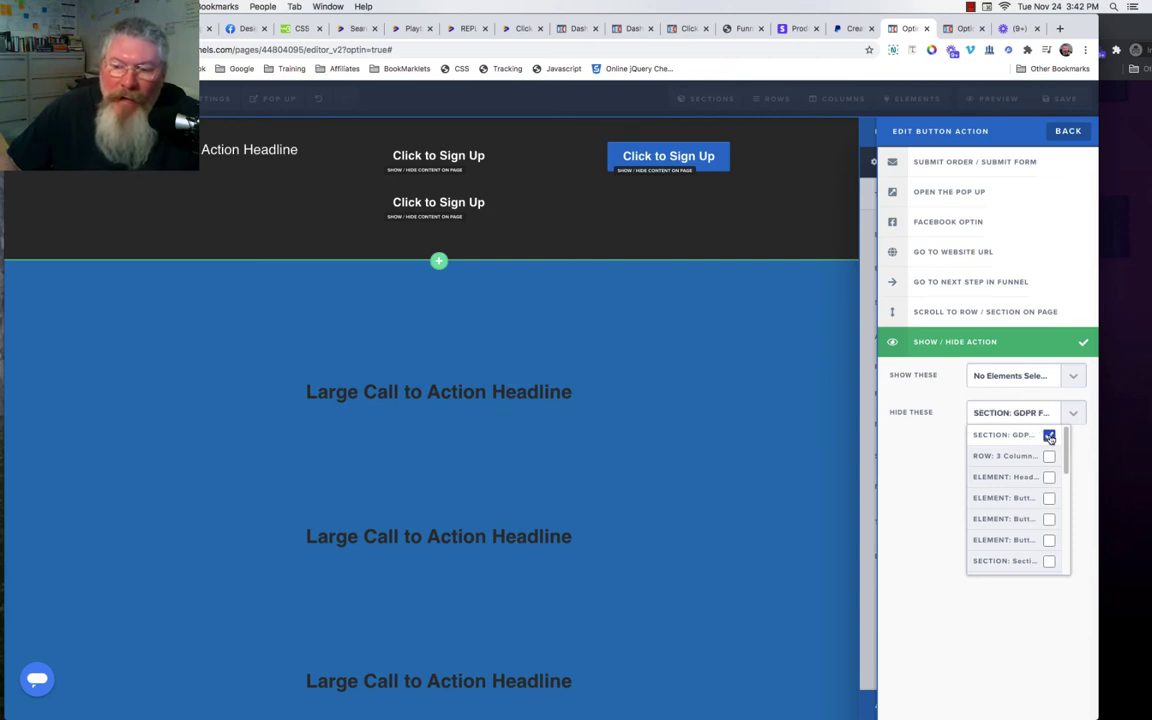
{"action": "left_click", "coordinate": [782, 455]}
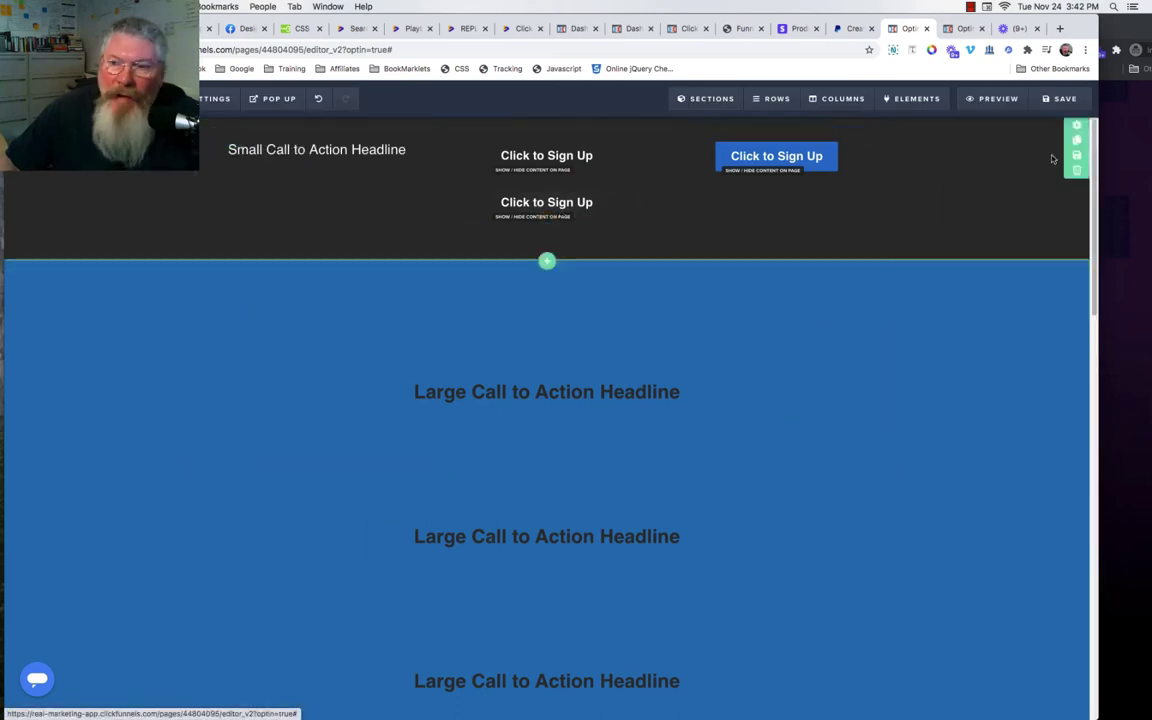
Save the page, preview it, and test hiding the footer with the newly added button.
{"action": "left_click", "coordinate": [1065, 100]}
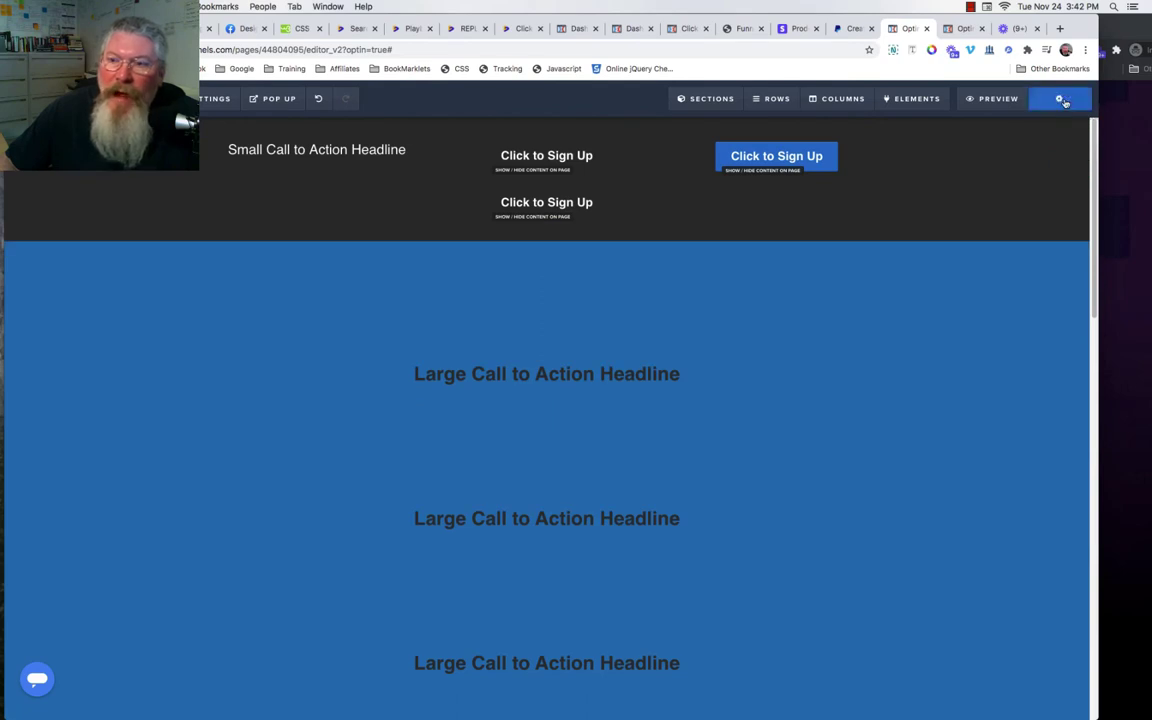
{"action": "left_click", "coordinate": [990, 100]}
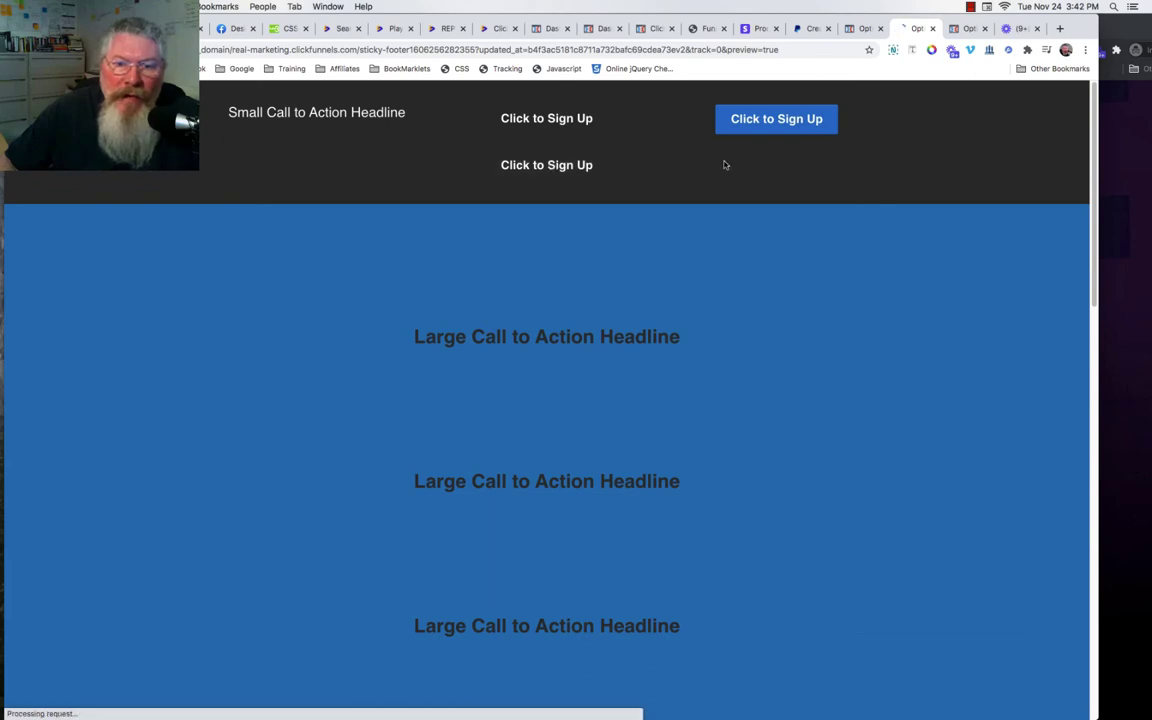
{"action": "left_click", "coordinate": [561, 170]}
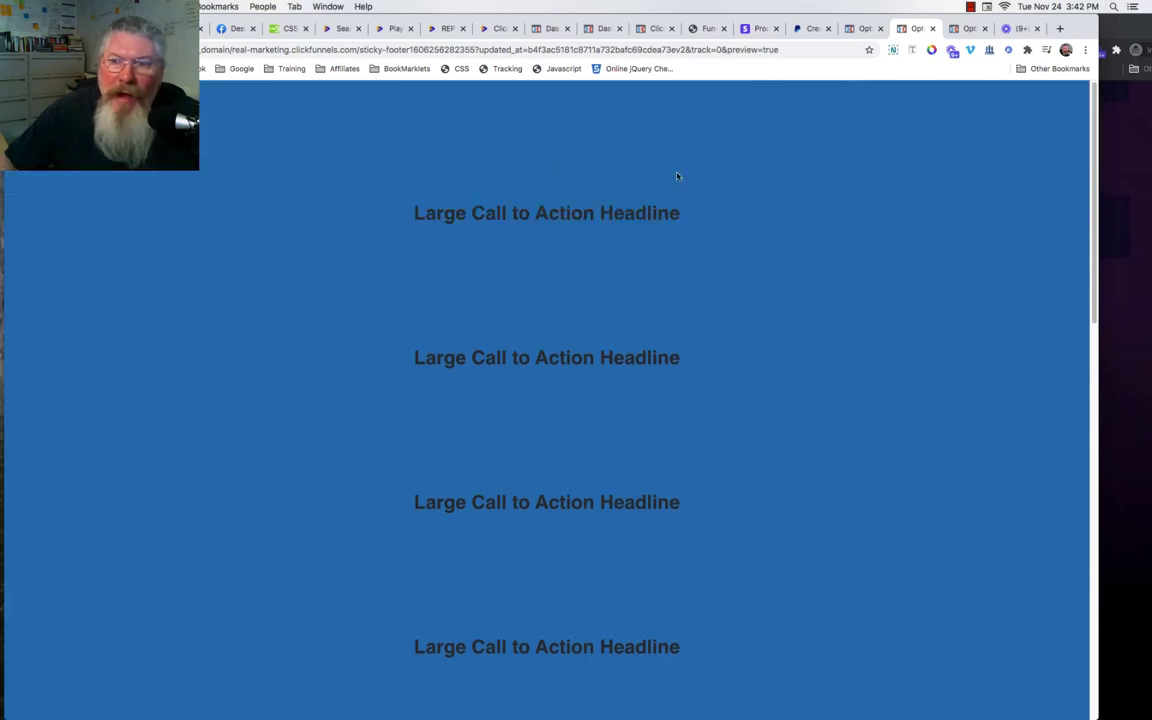
In the page editor's custom CSS, remove the slash before the #container-68750 selector and review its position: fixed declaration.
{"action": "left_click", "coordinate": [864, 29]}
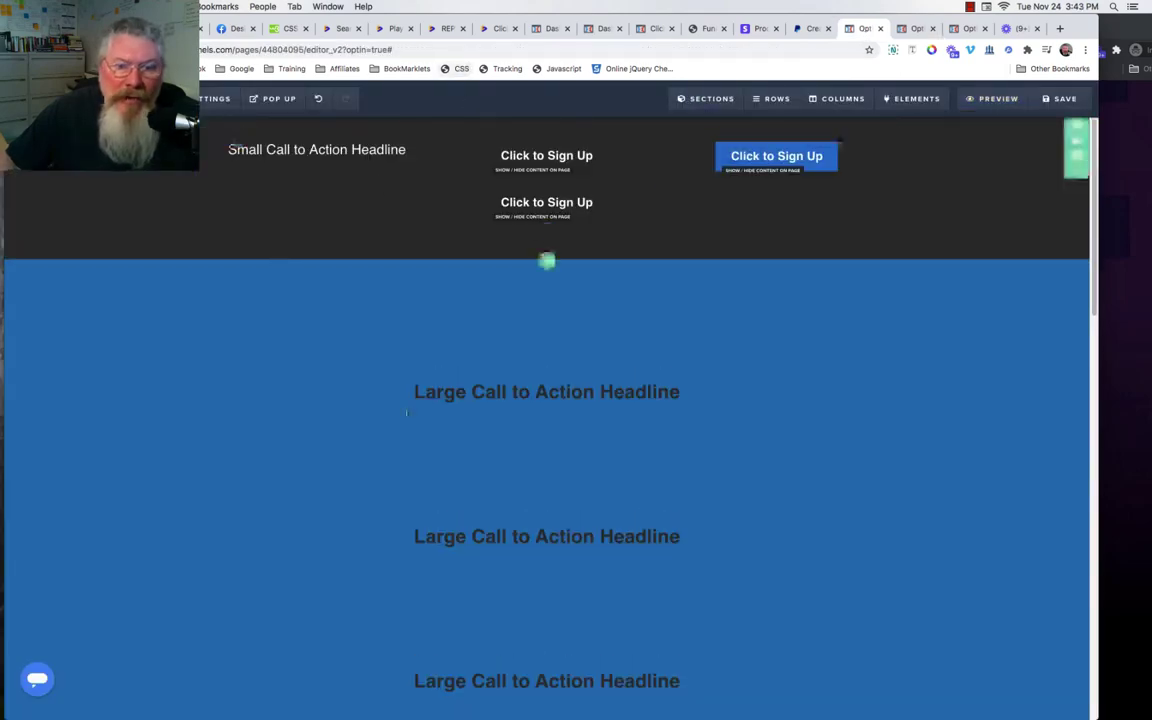
{"action": "left_click", "coordinate": [460, 69]}
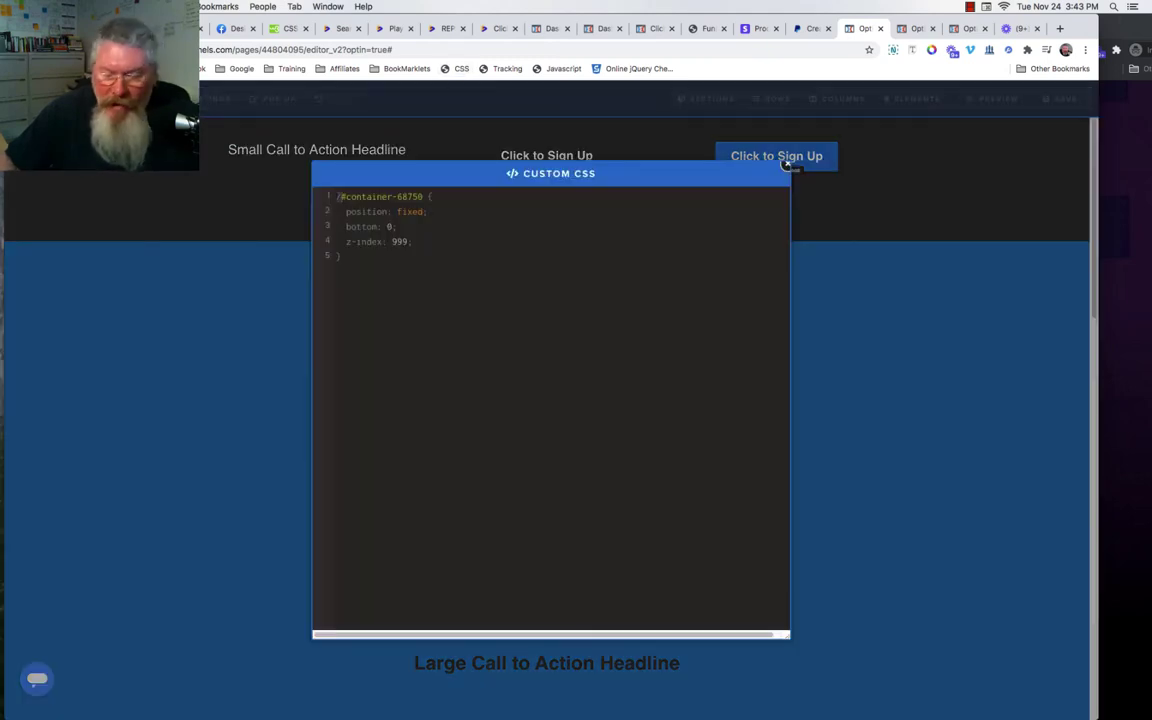
{"action": "scroll", "coordinate": [787, 165], "scroll_direction": "up", "scroll_amount": 5}
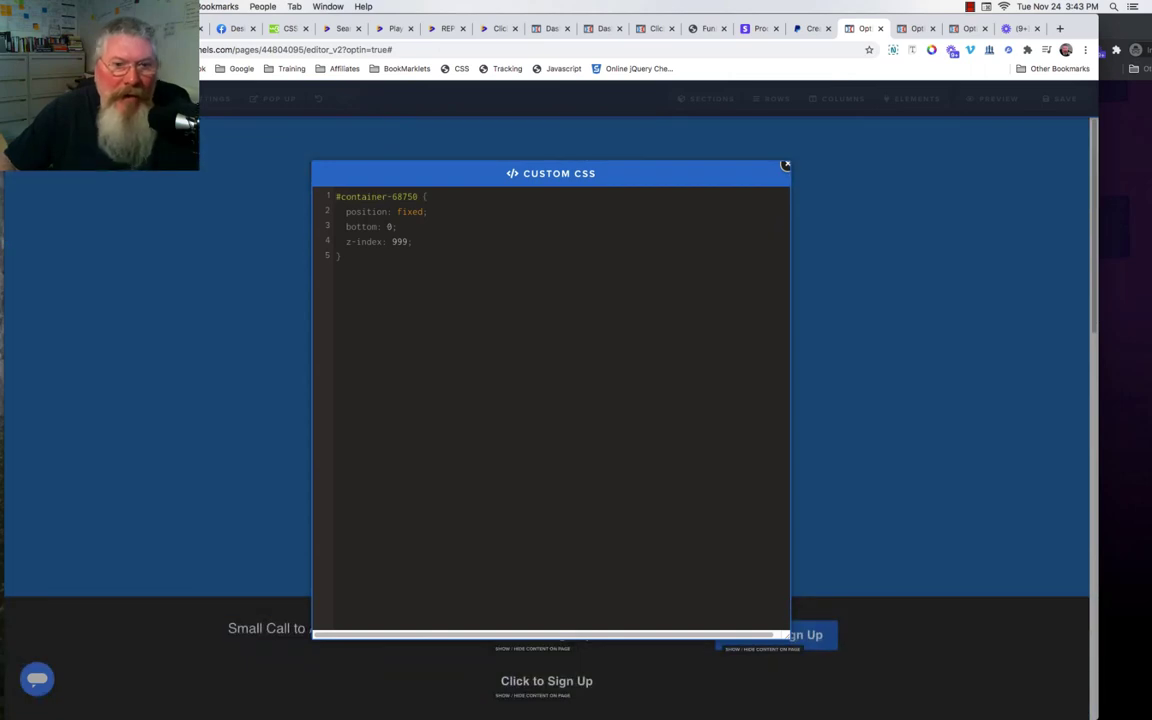
{"action": "left_click_drag", "start_coordinate": [422, 197], "coordinate": [336, 197]}
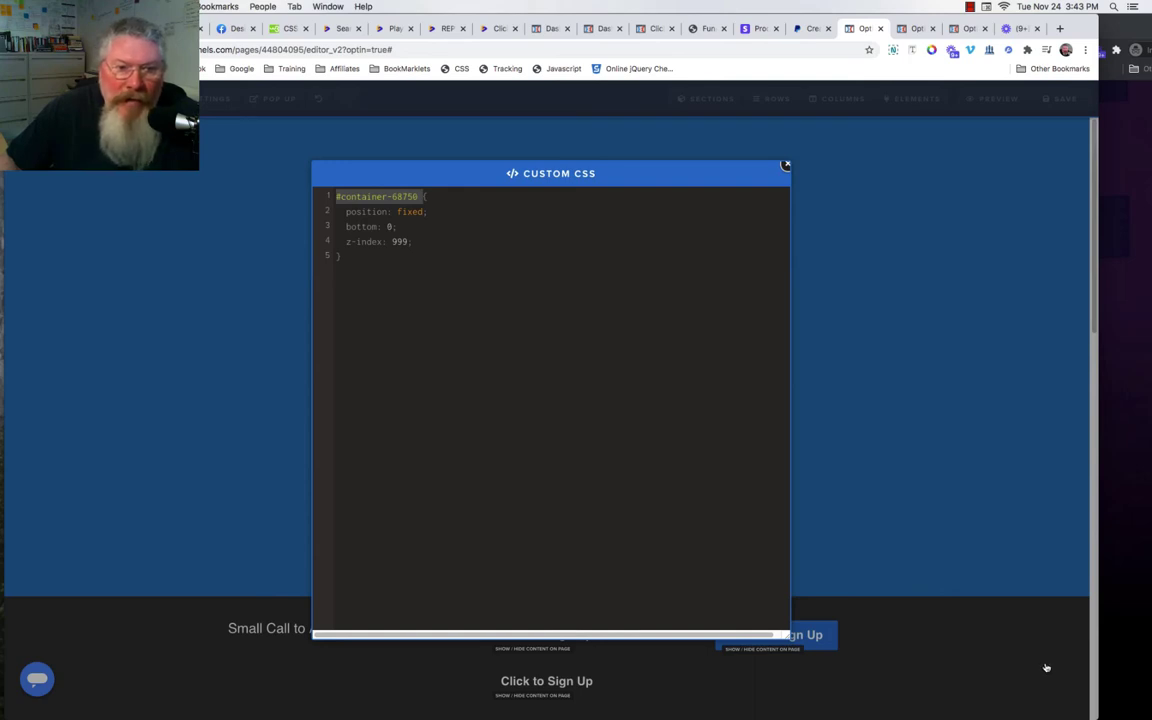
{"action": "left_click", "coordinate": [345, 212]}
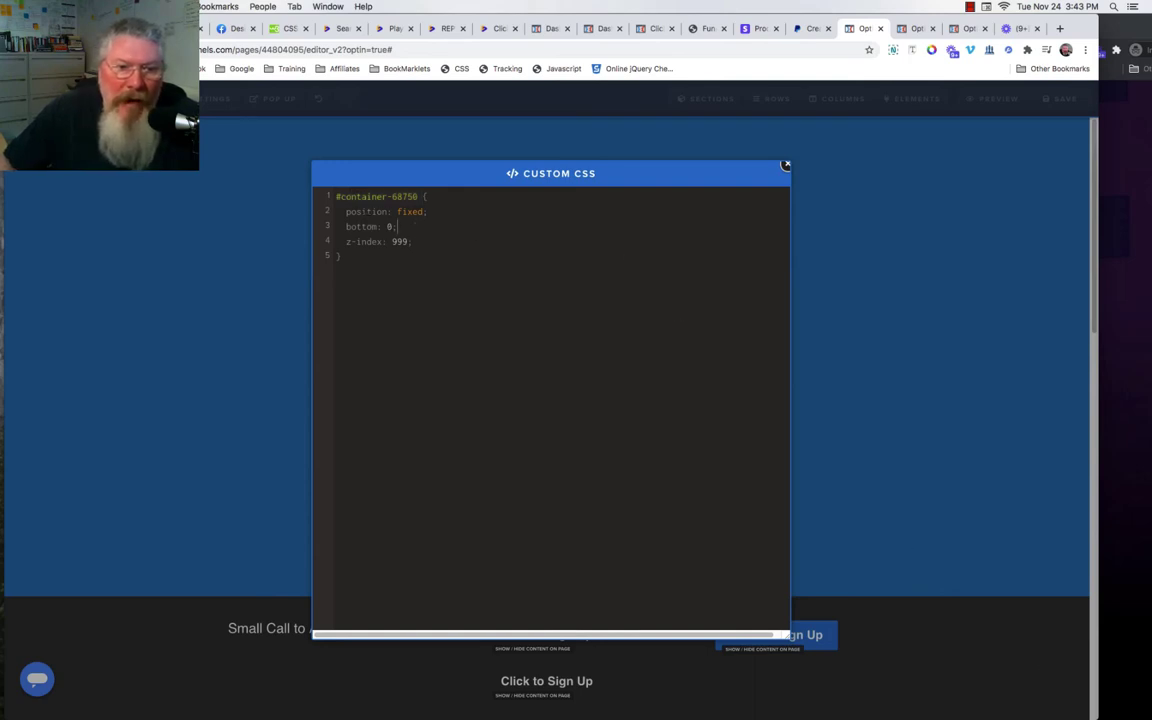
{"action": "left_click_drag", "start_coordinate": [345, 212], "coordinate": [440, 211]}
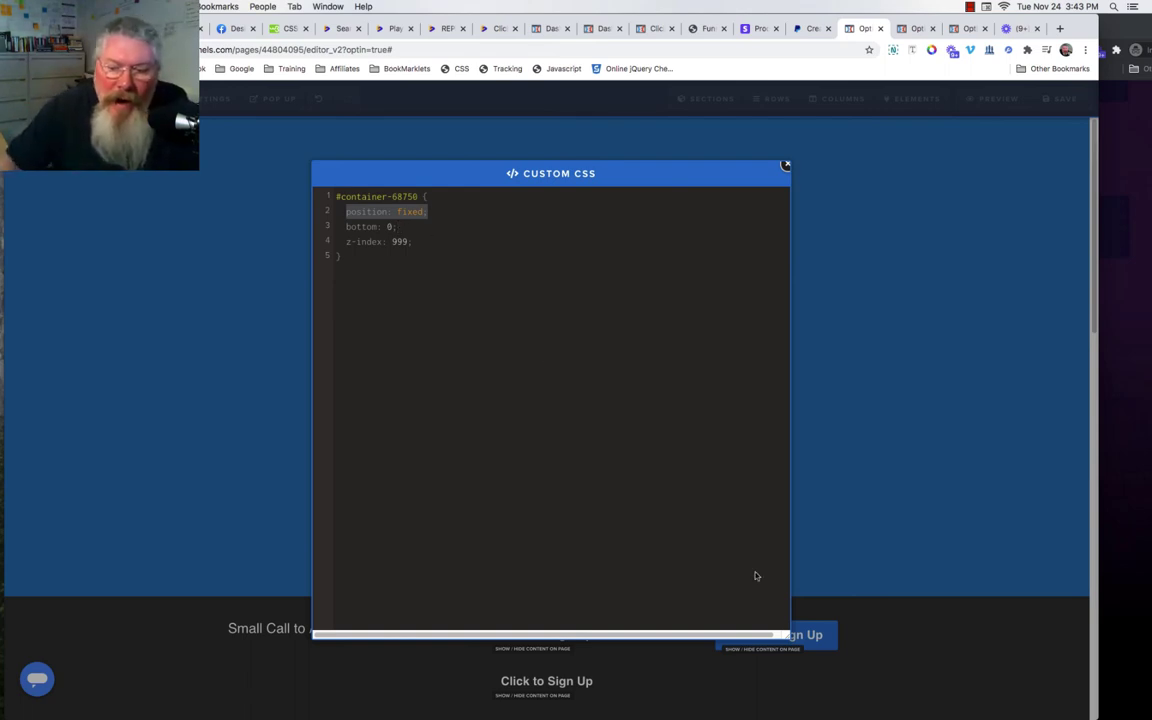
Set the bottom property of the #container-68750 rule to 100px.
{"action": "left_click", "coordinate": [386, 227]}
{"action": "type", "text": "1"}
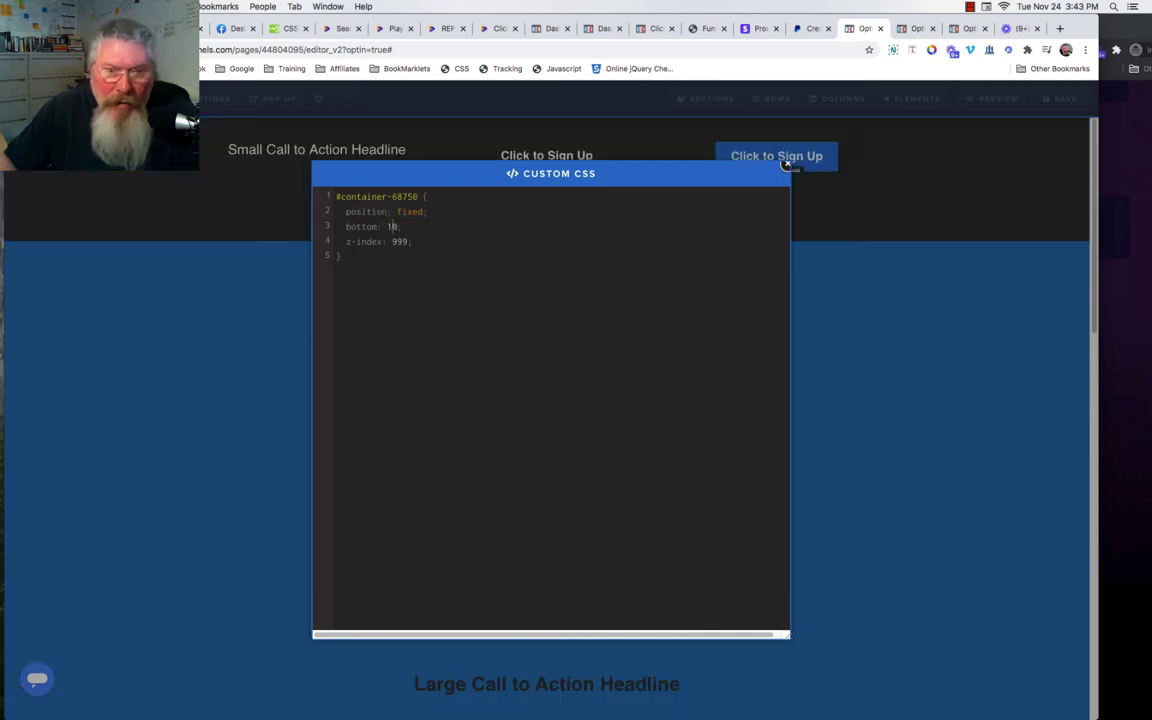
{"action": "type", "text": "00"}
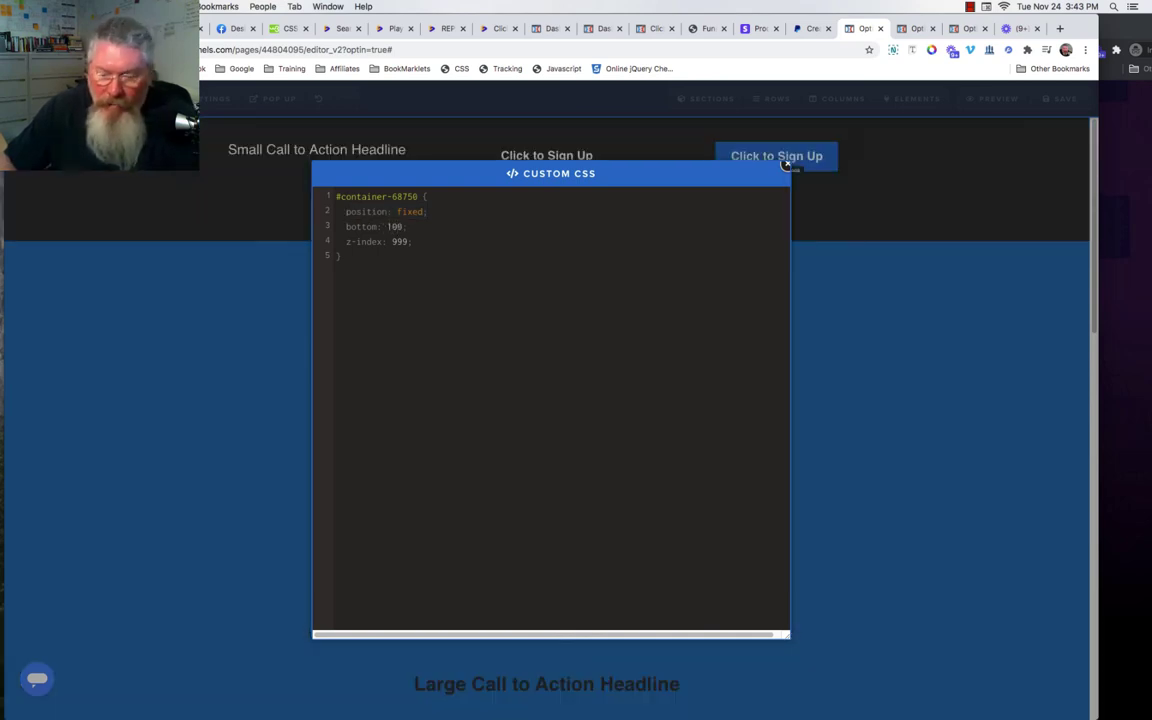
{"action": "type", "text": "p"}
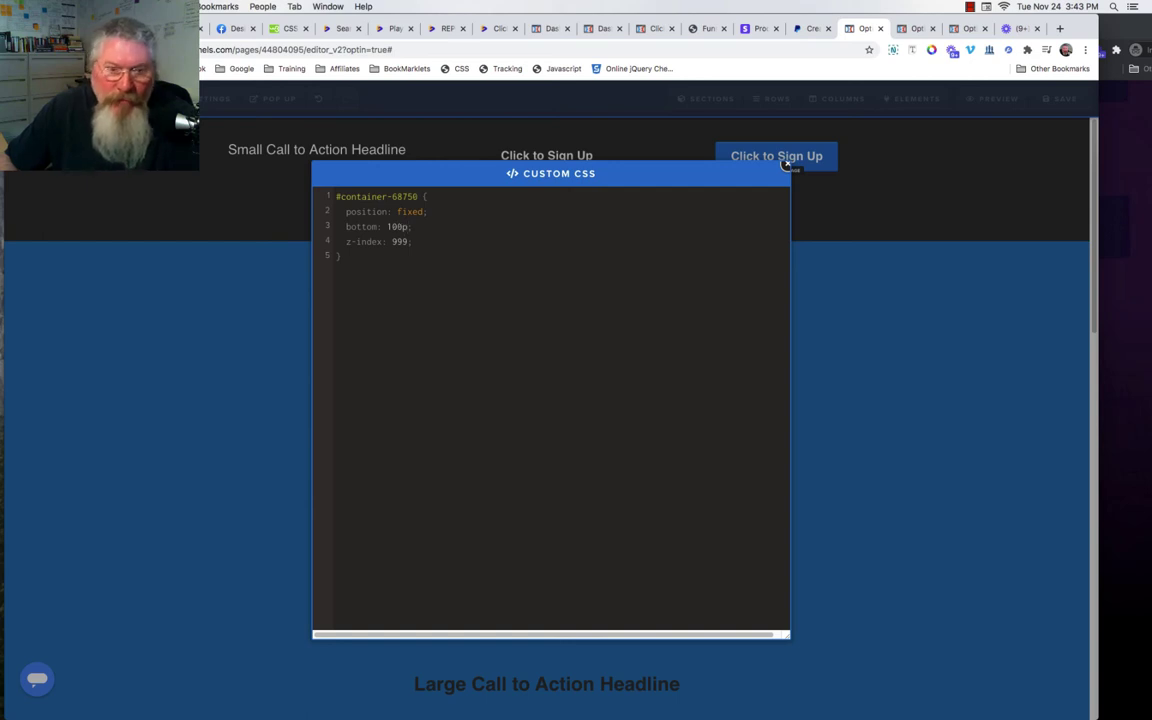
{"action": "type", "text": "x"}
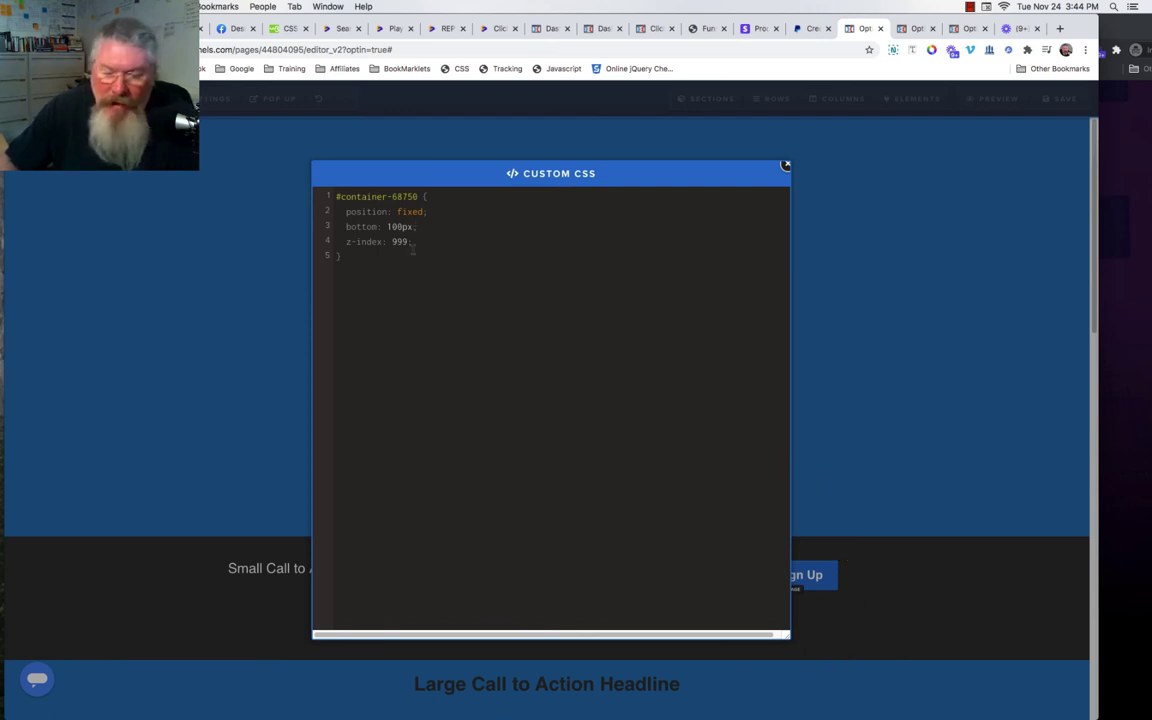
Set the bottom property of the #container-68750 rule to 0.
{"action": "key", "text": "BackSpace"}
{"action": "key", "text": "BackSpace"}
{"action": "key", "text": "BackSpace"}
{"action": "key", "text": "BackSpace"}
{"action": "key", "text": "BackSpace"}
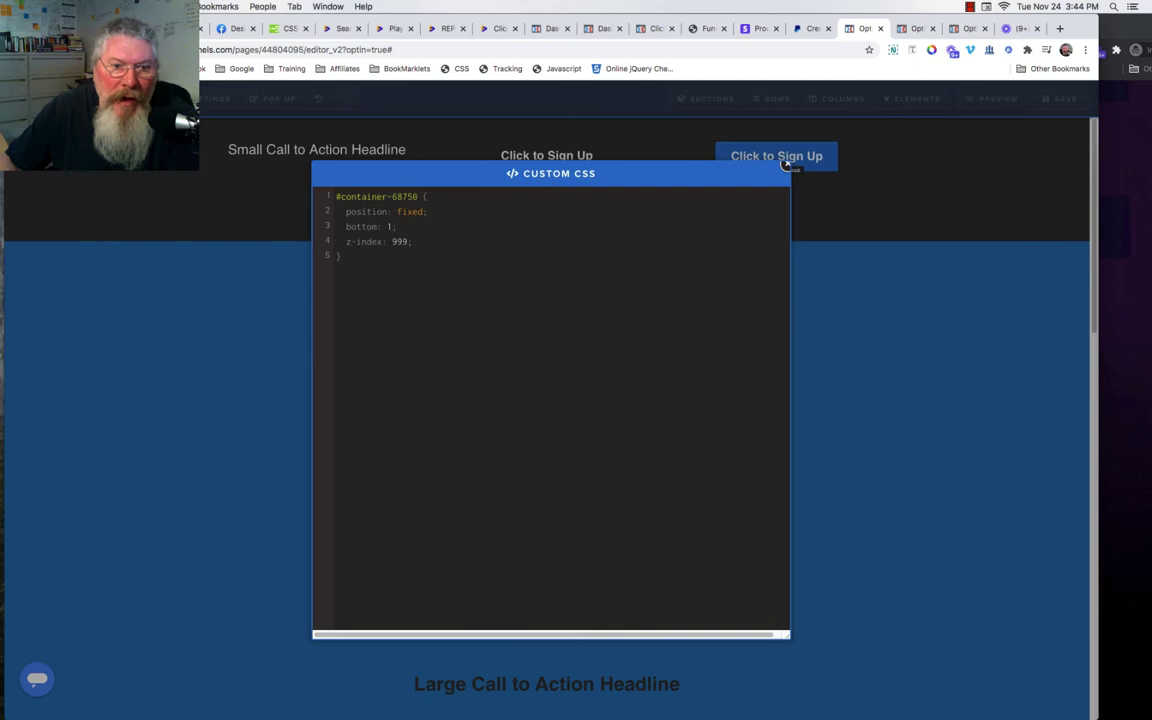
{"action": "type", "text": "0"}
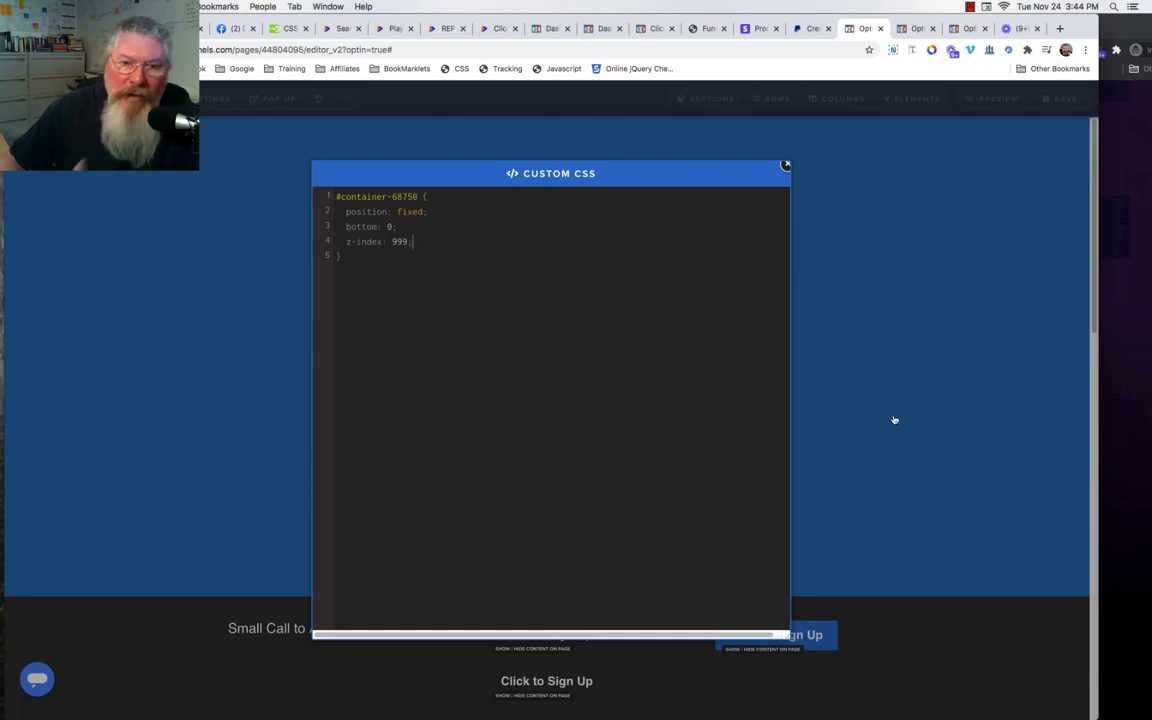
In the section manager, switch between the GDPR Footer and the other section to compare their positions on the page.
{"action": "left_click", "coordinate": [690, 98]}
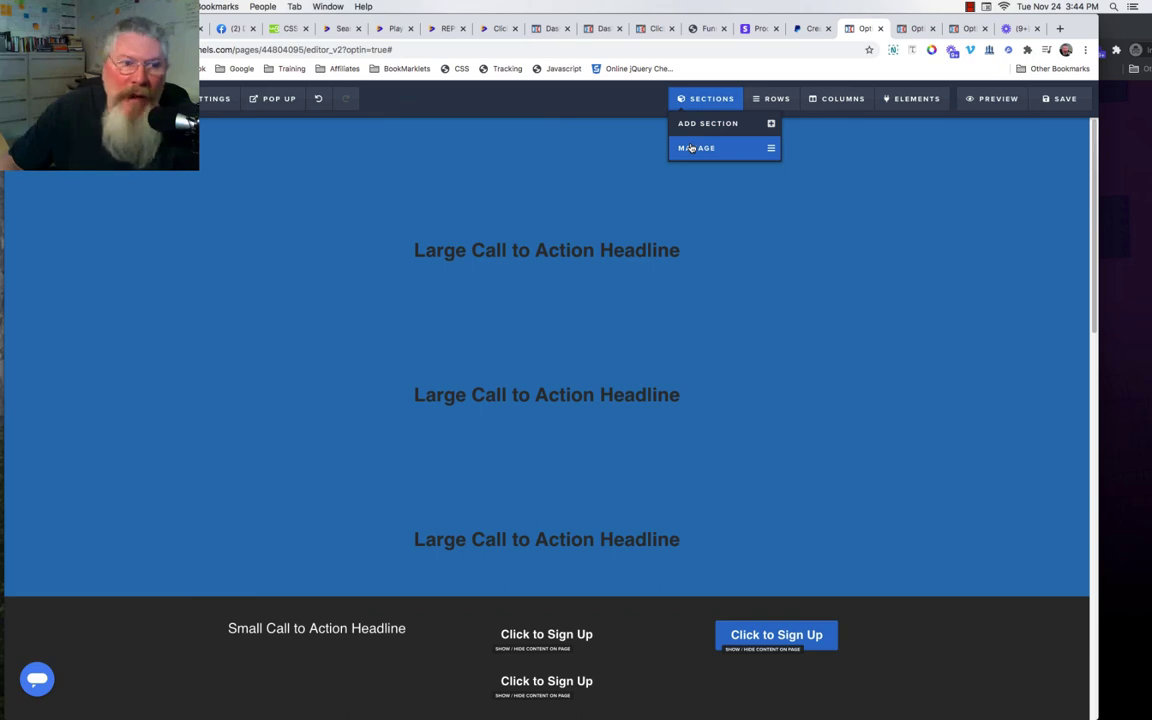
{"action": "left_click", "coordinate": [690, 148]}
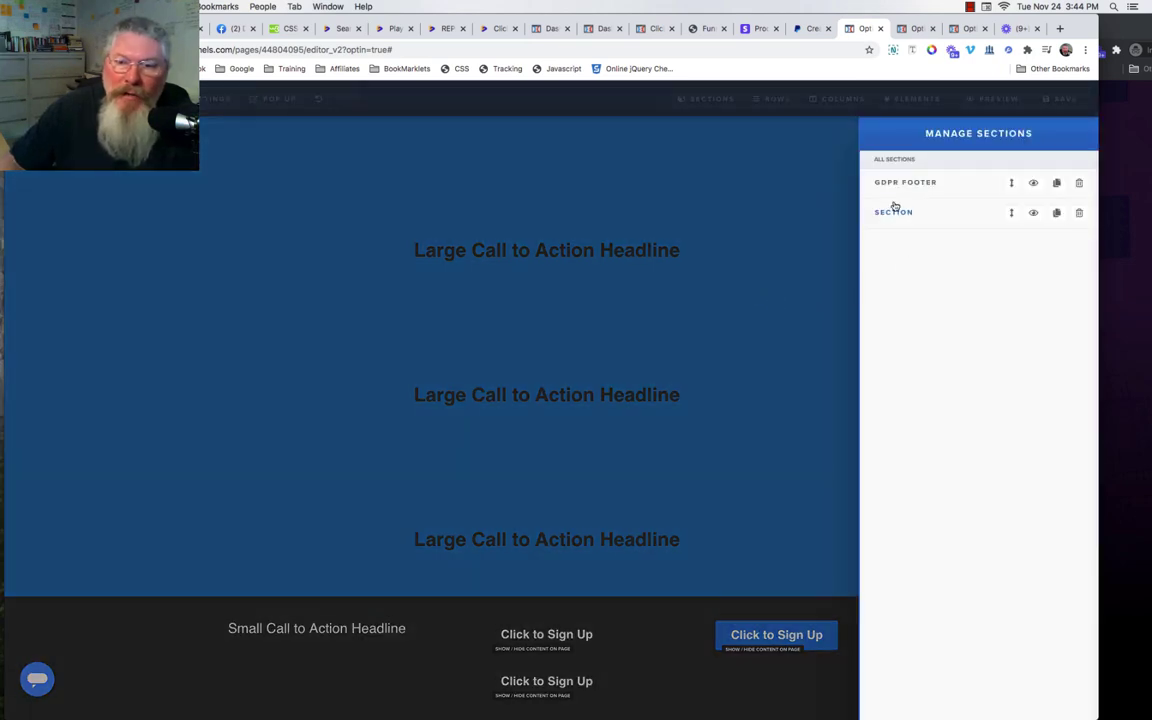
{"action": "left_click", "coordinate": [896, 185]}
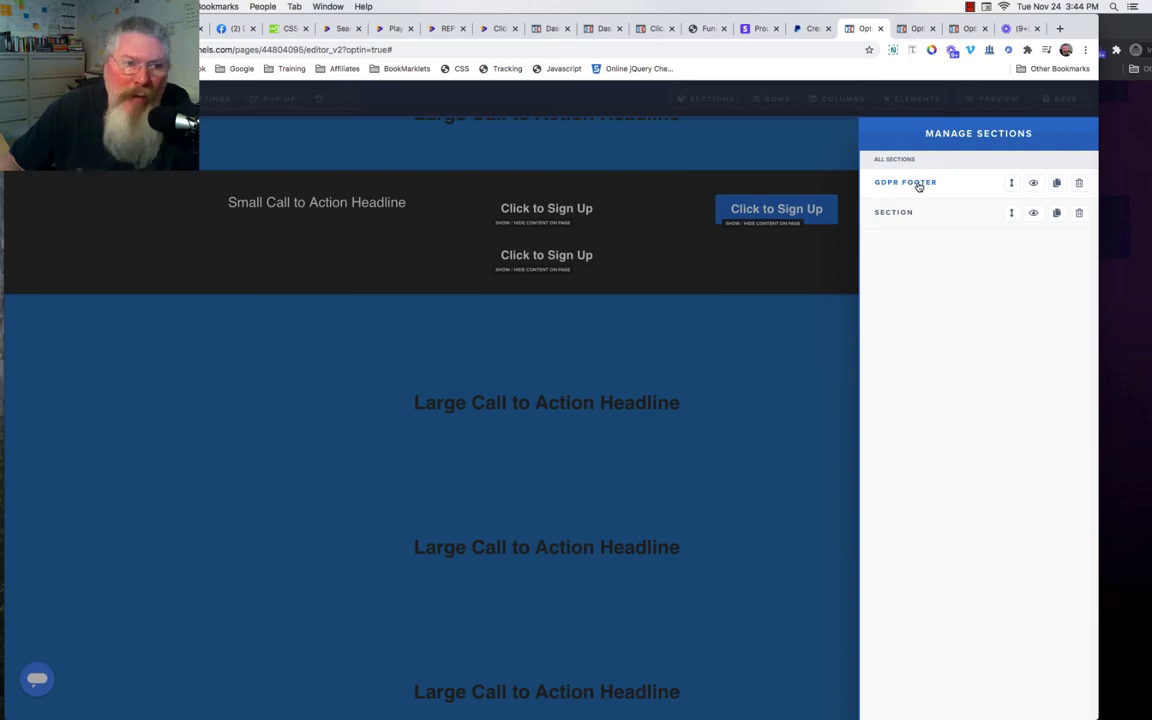
{"action": "left_click", "coordinate": [902, 214]}
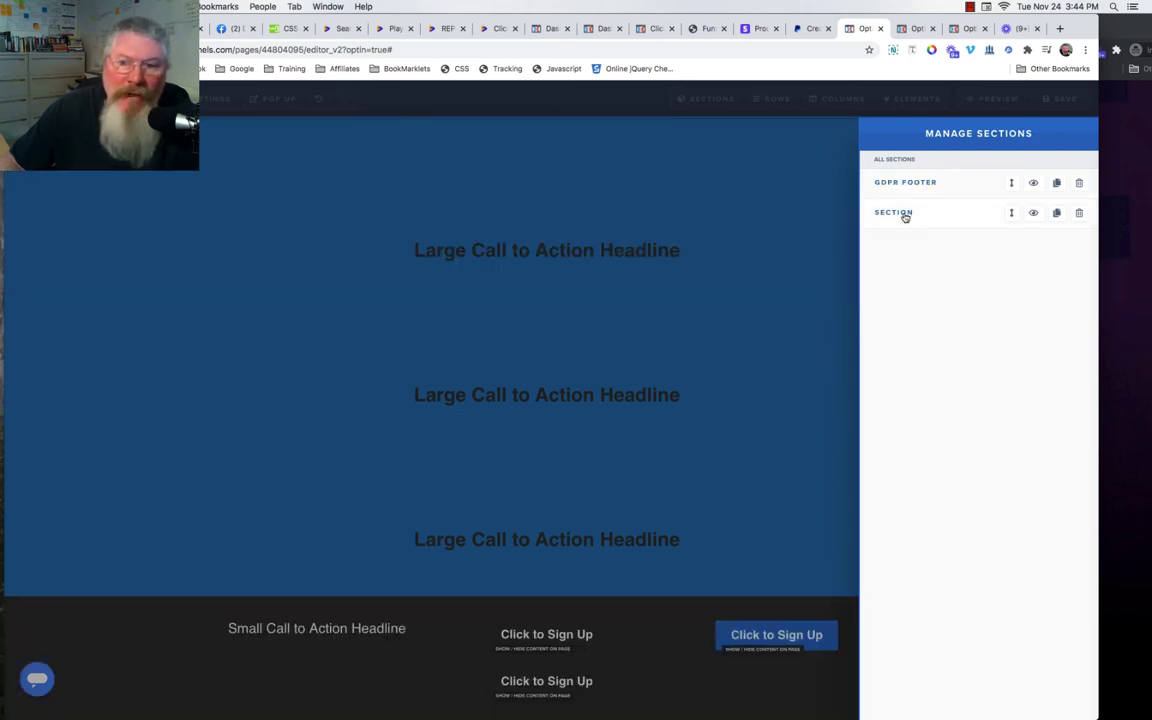
{"action": "left_click", "coordinate": [908, 186]}
{"action": "left_click", "coordinate": [904, 215]}
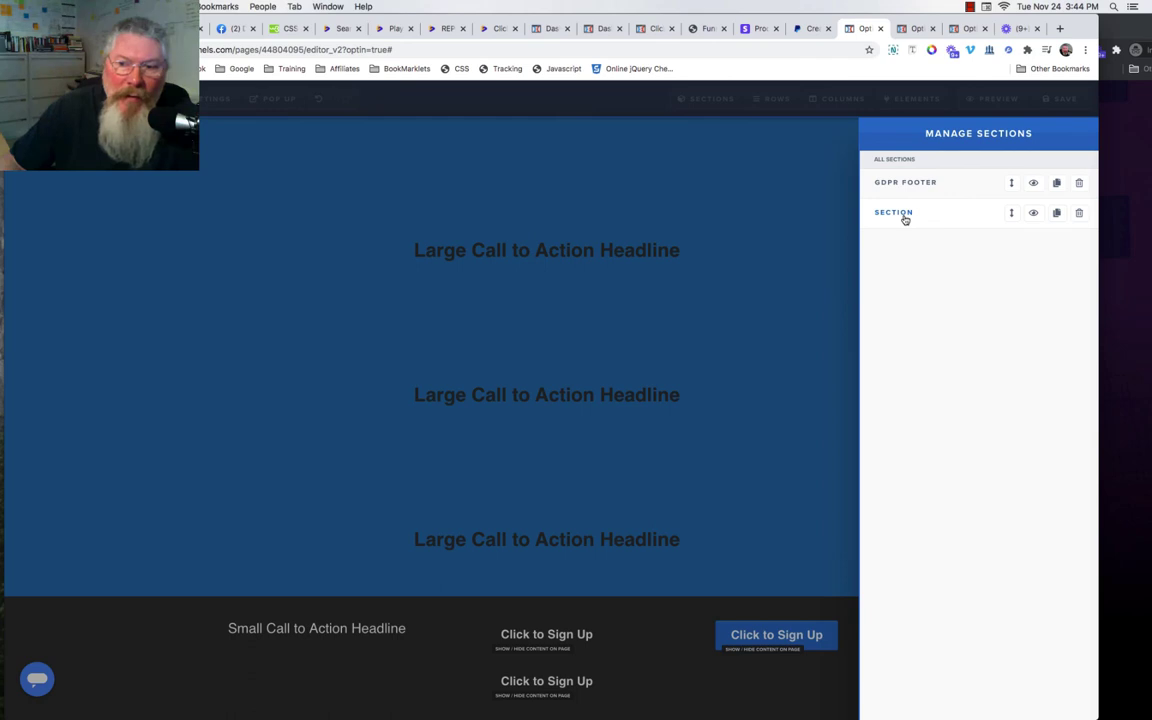
{"action": "left_click", "coordinate": [899, 185]}
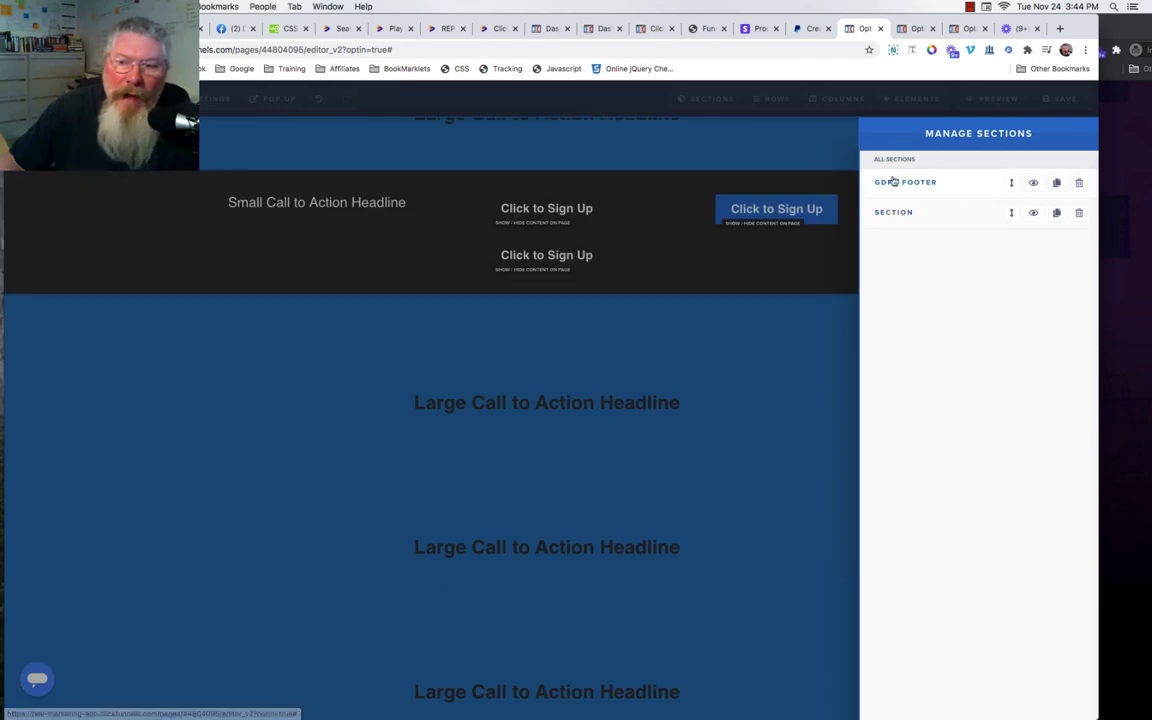
{"action": "left_click", "coordinate": [894, 213]}
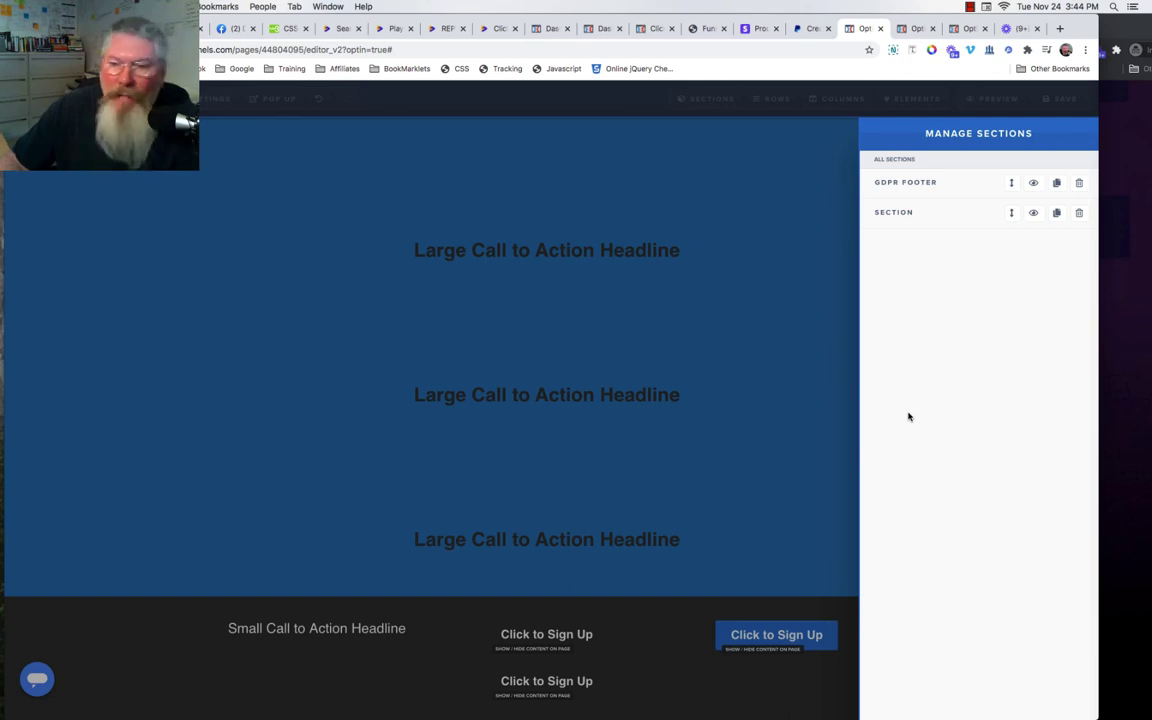
{"action": "left_click", "coordinate": [908, 188]}
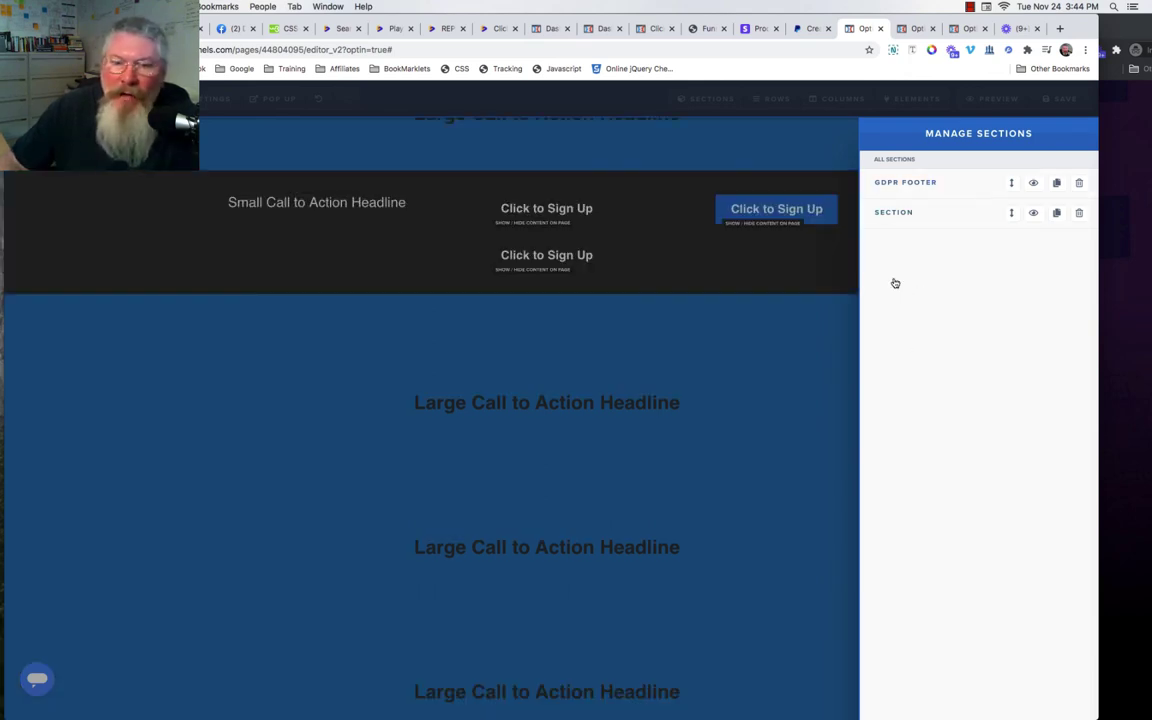
{"action": "left_click", "coordinate": [450, 108]}
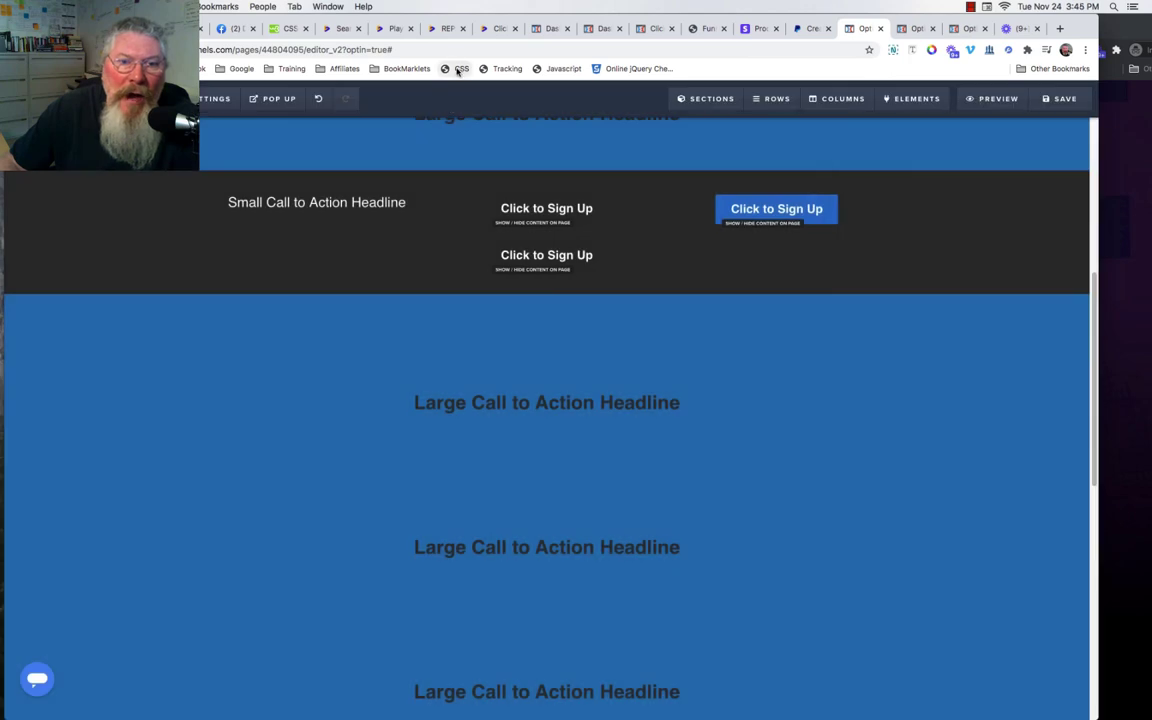
Reopen the custom CSS and review the z-index: 999 declaration in the #container-68750 rule.
{"action": "left_click", "coordinate": [455, 70]}
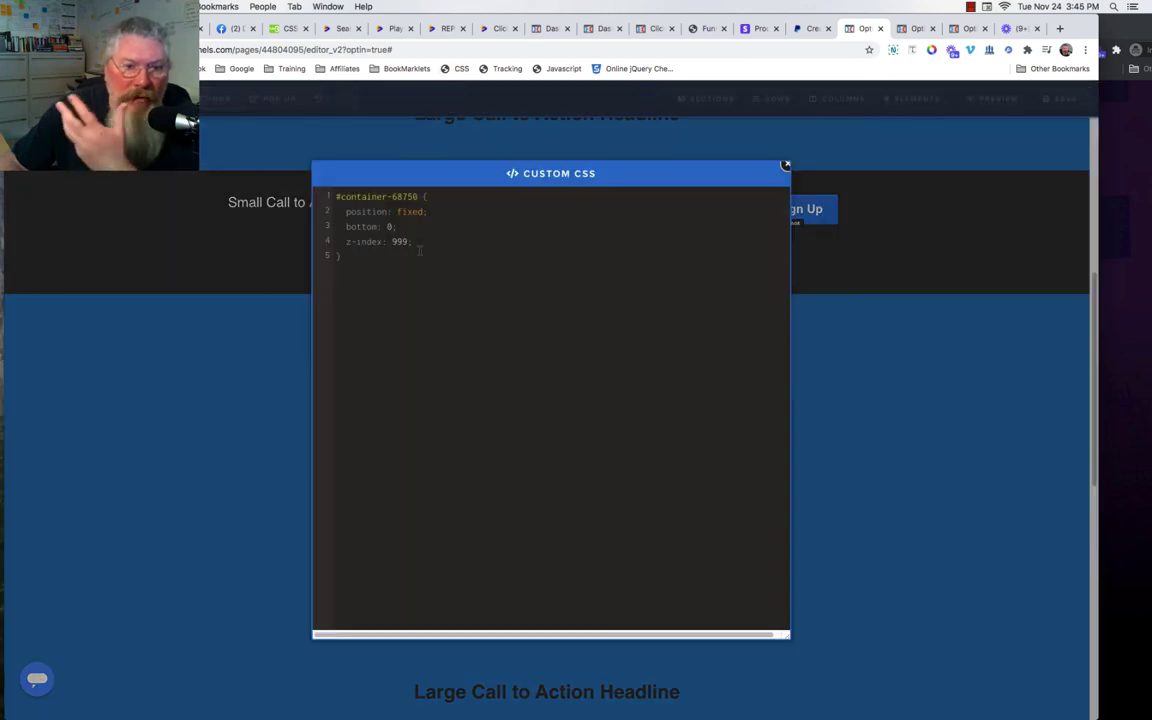
{"action": "left_click_drag", "start_coordinate": [339, 243], "coordinate": [483, 244]}
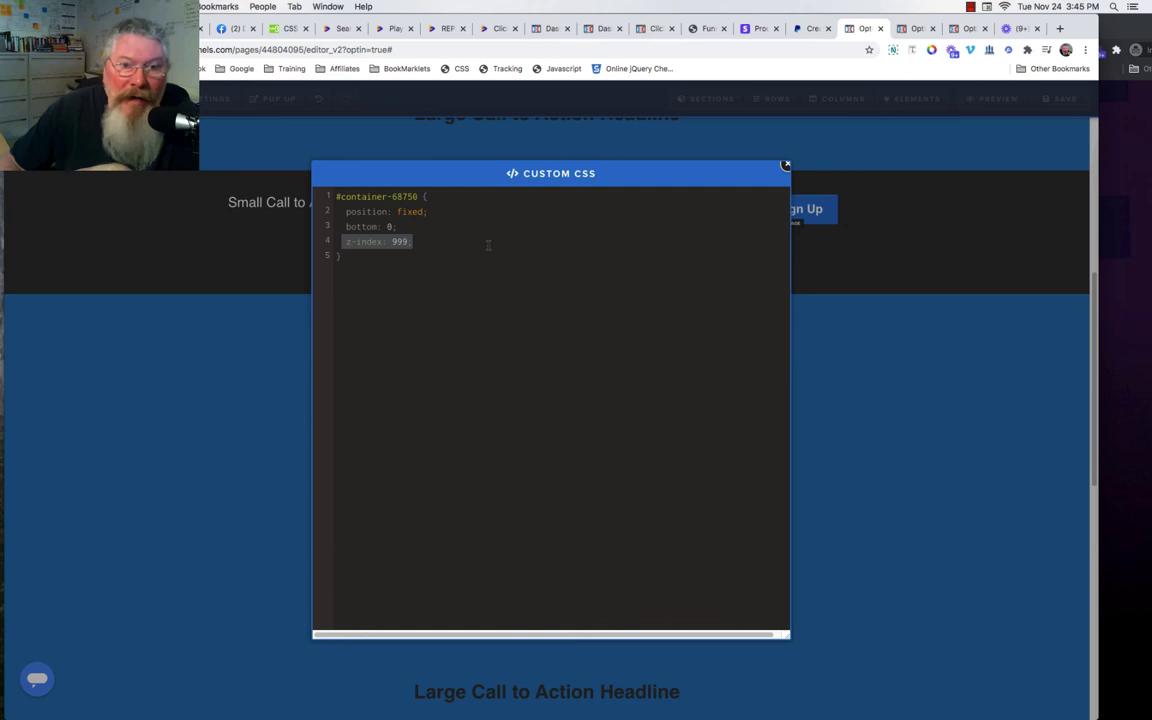
{"action": "left_click", "coordinate": [886, 385]}
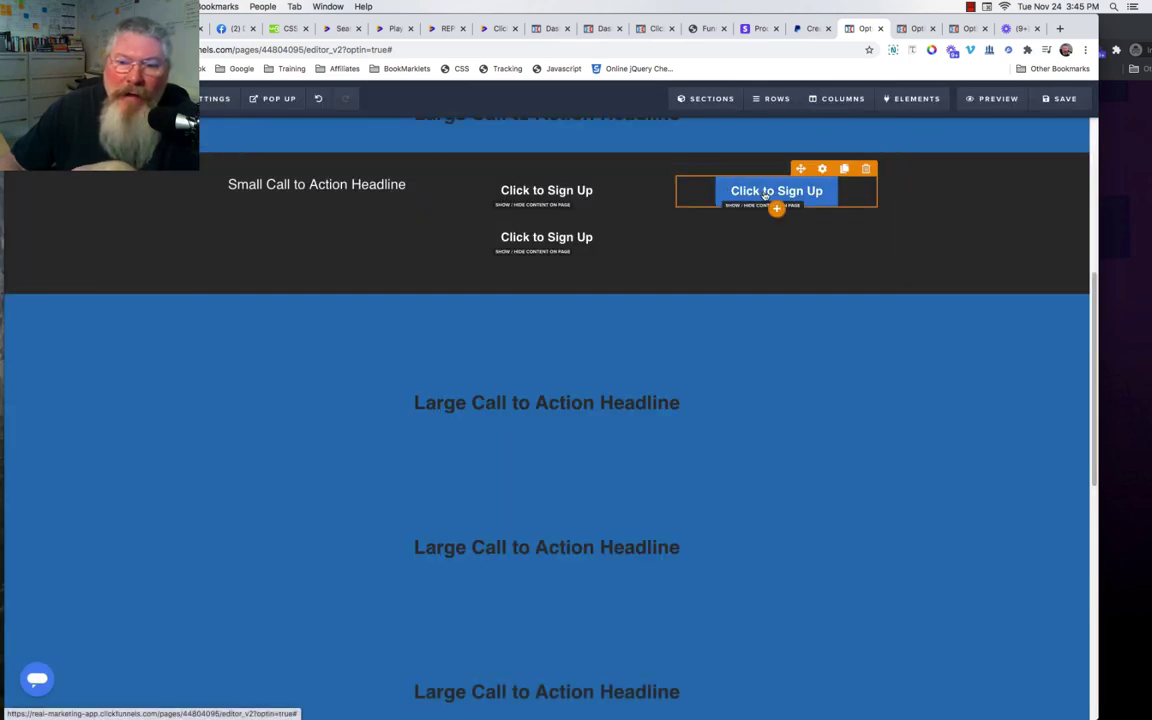